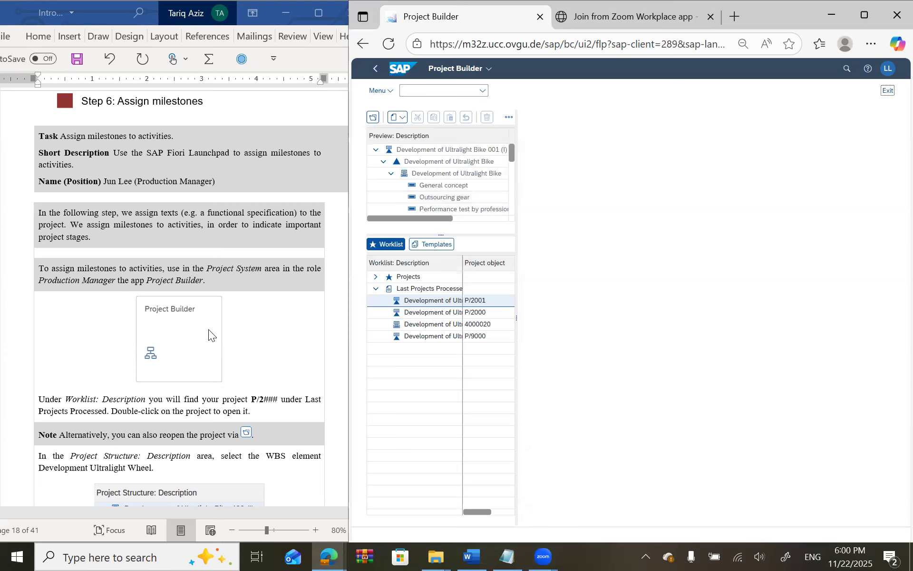
- Open project P/2001 from the last processed projects in the worklist
scroll(208, 329, "down", 1)
scroll(208, 329, "down", 3)
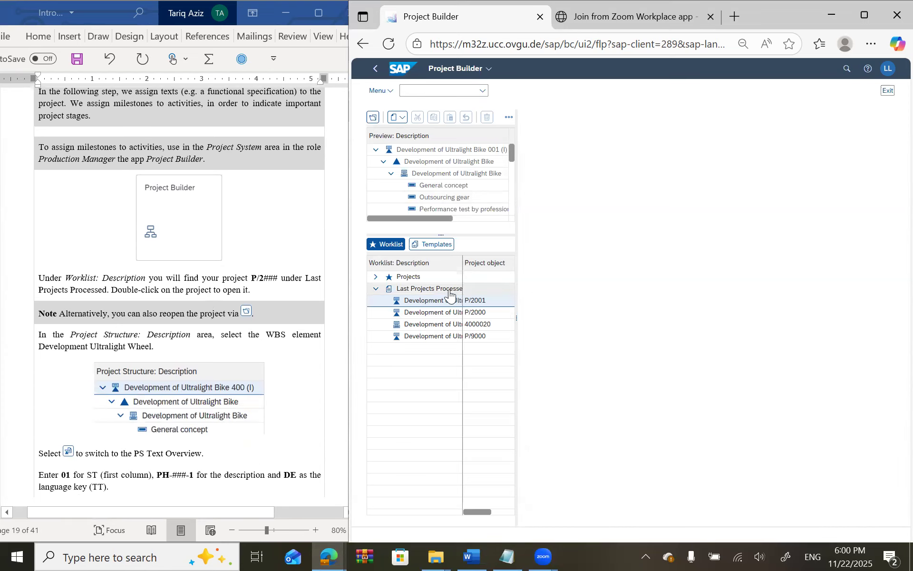
left_click(425, 304)
double_click(425, 304)
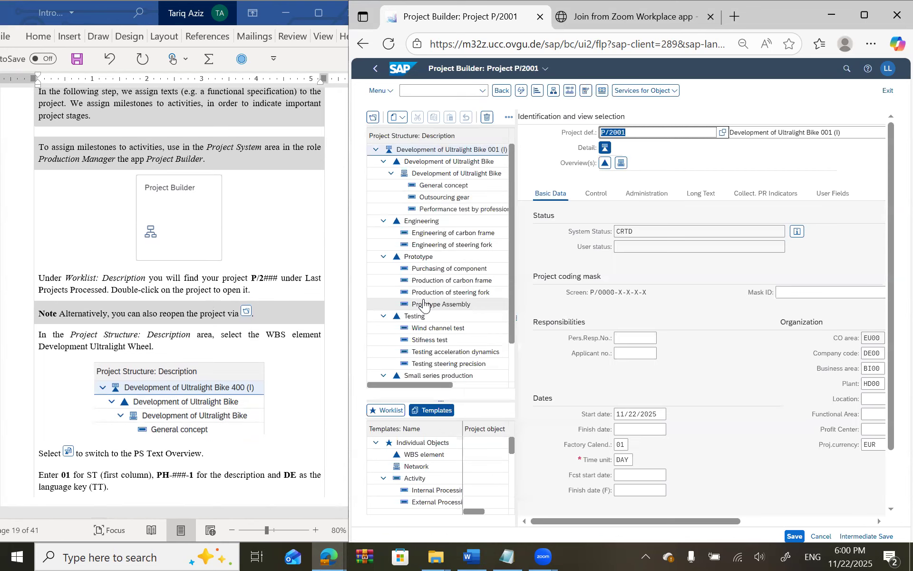
- Open the PS text overview of the top-level WBS element Development of Ultralight Bike
scroll(212, 341, "down", 2)
scroll(212, 337, "down", 1)
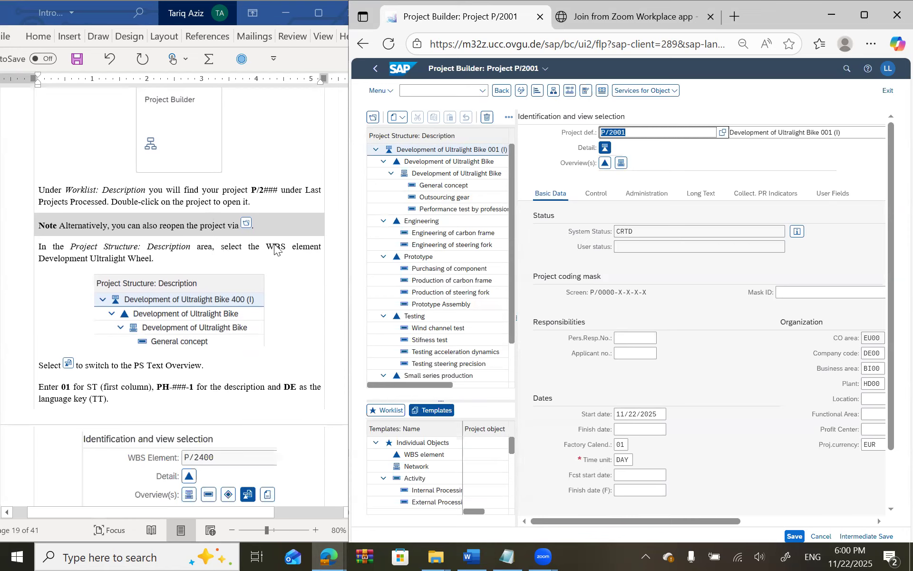
left_click(394, 163)
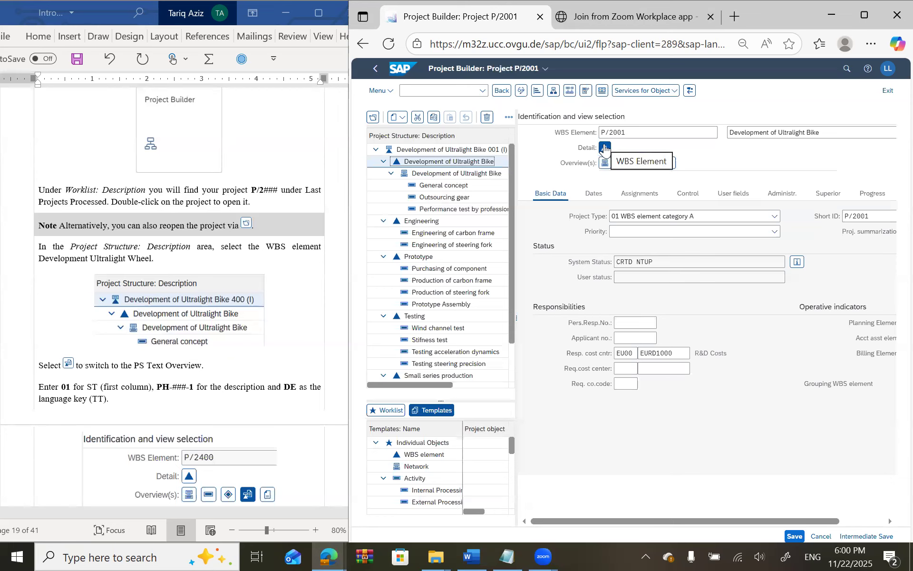
left_click(463, 150)
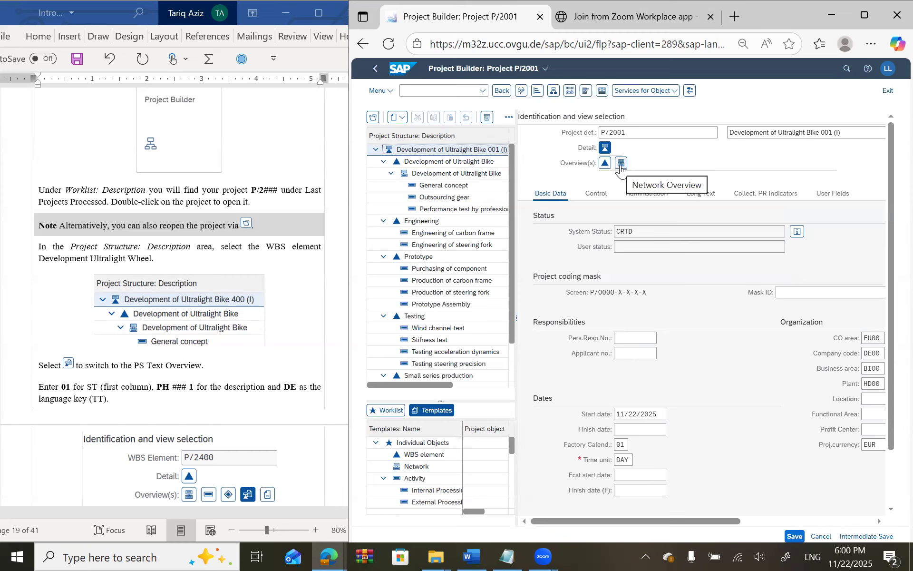
left_click(458, 162)
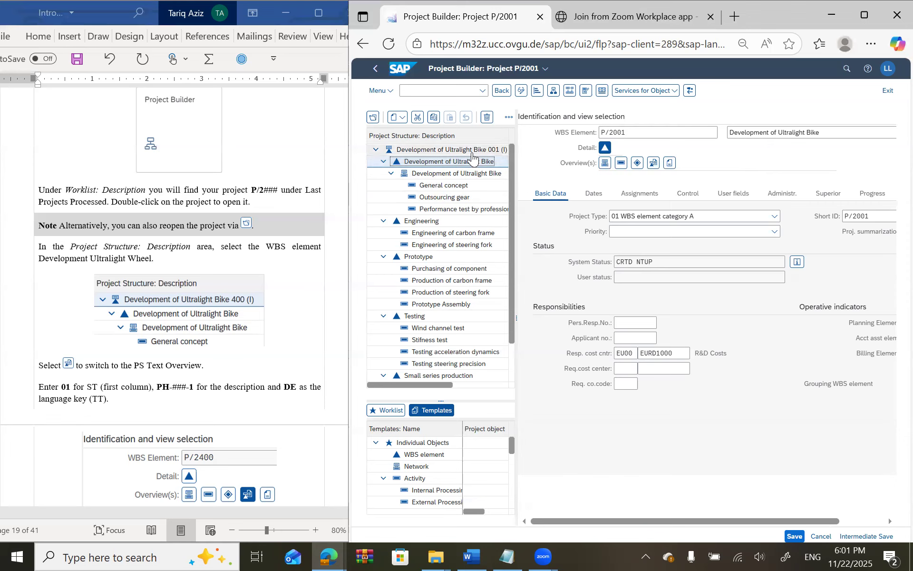
left_click(466, 149)
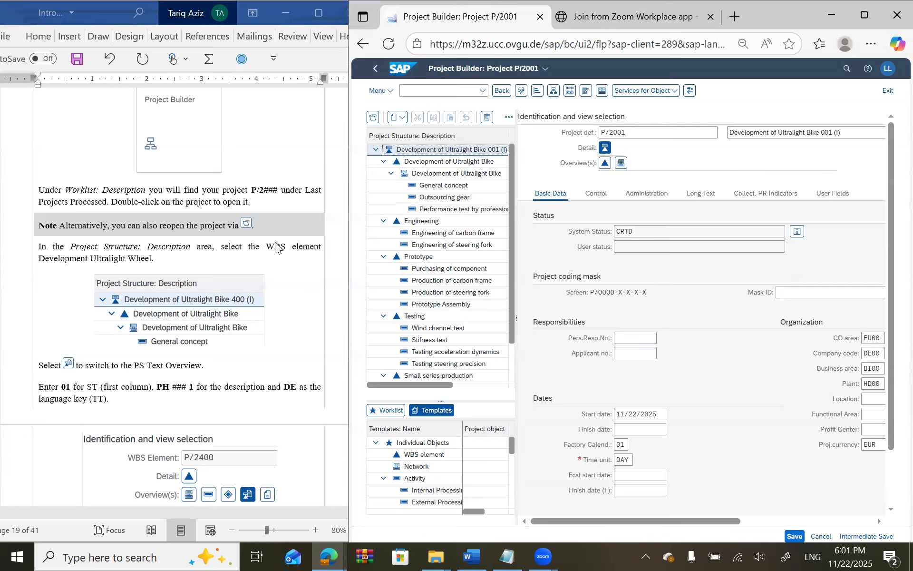
left_click(414, 164)
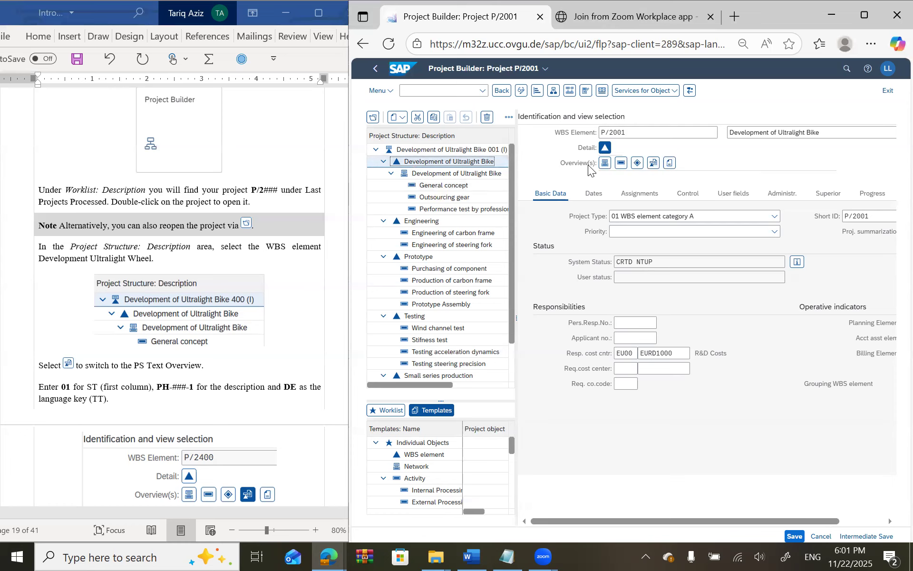
left_click(654, 163)
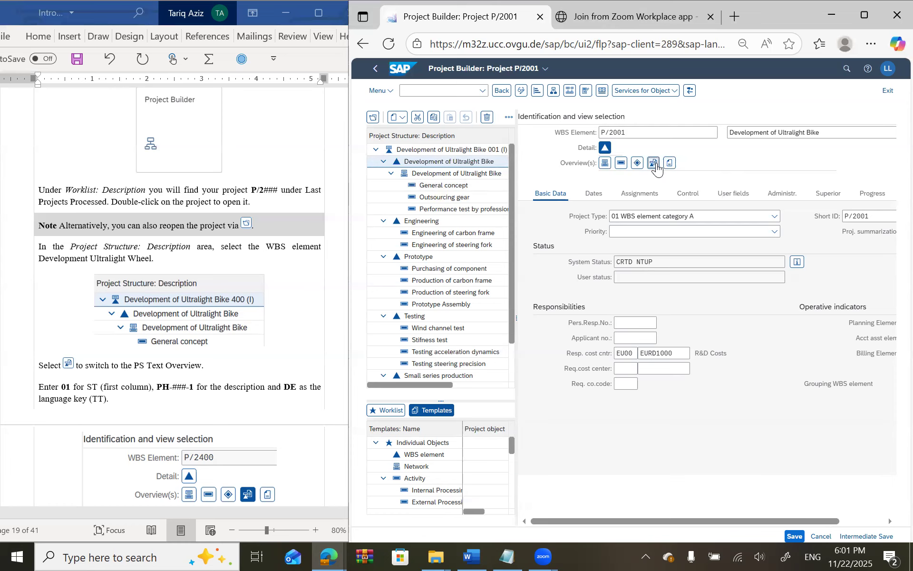
- Enter a PS text in the first row with text type 01 and description PH-001-1
scroll(184, 351, "down", 1)
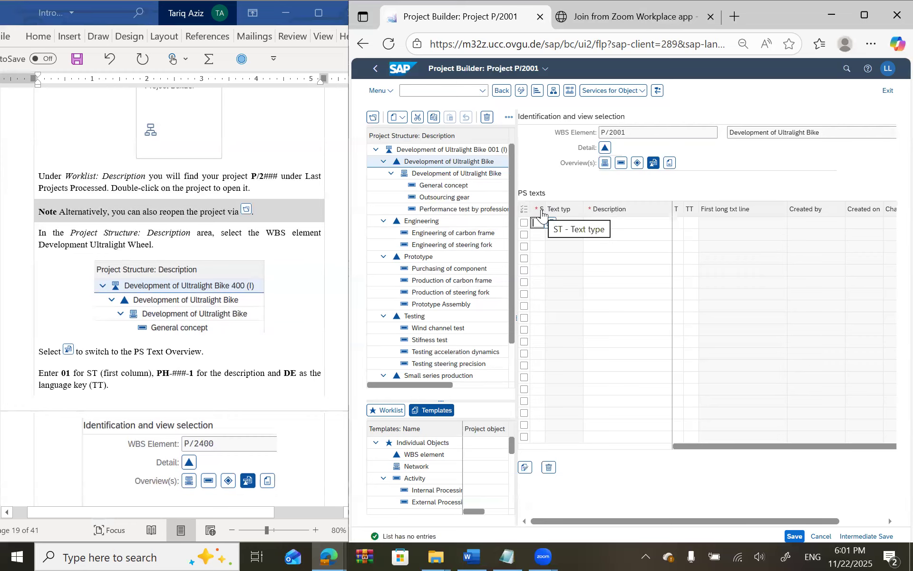
type("01")
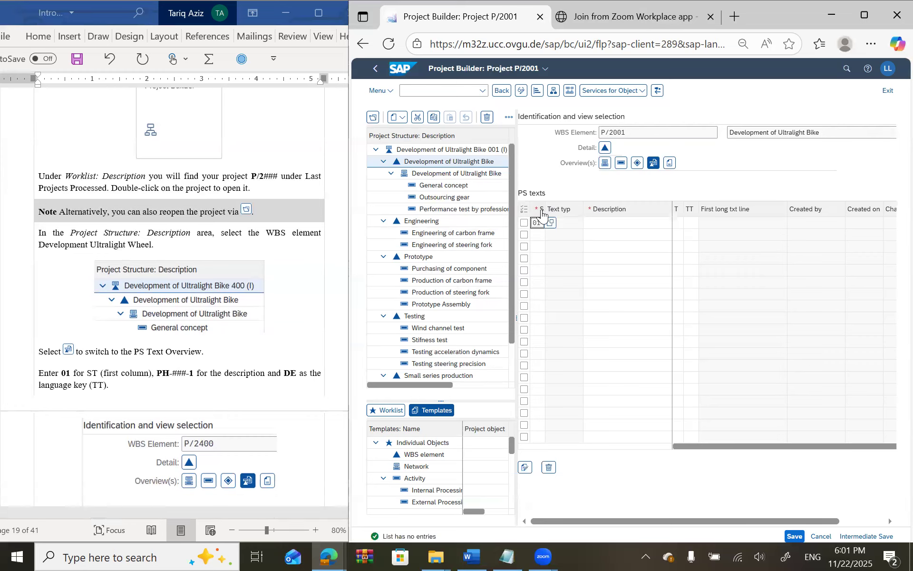
left_click(552, 234)
left_click(601, 223)
type("P")
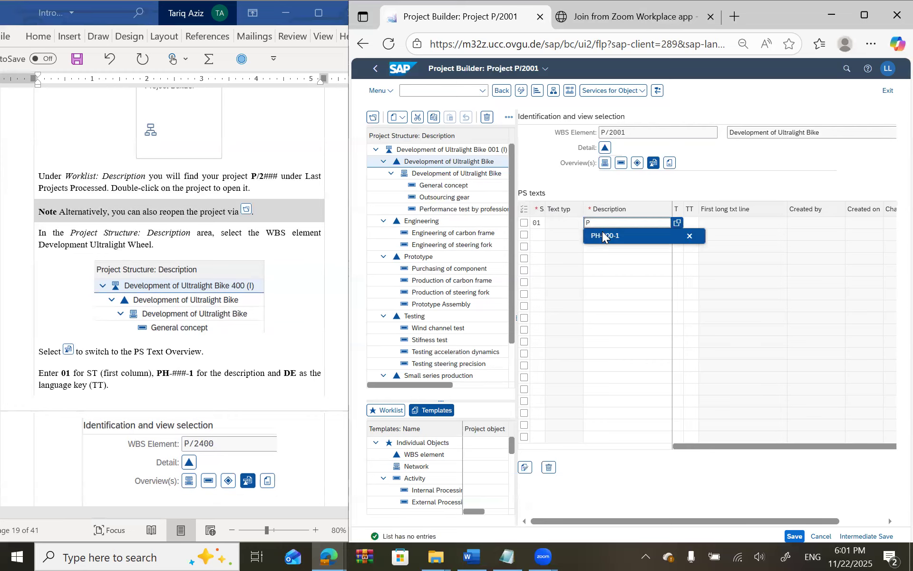
left_click(603, 235)
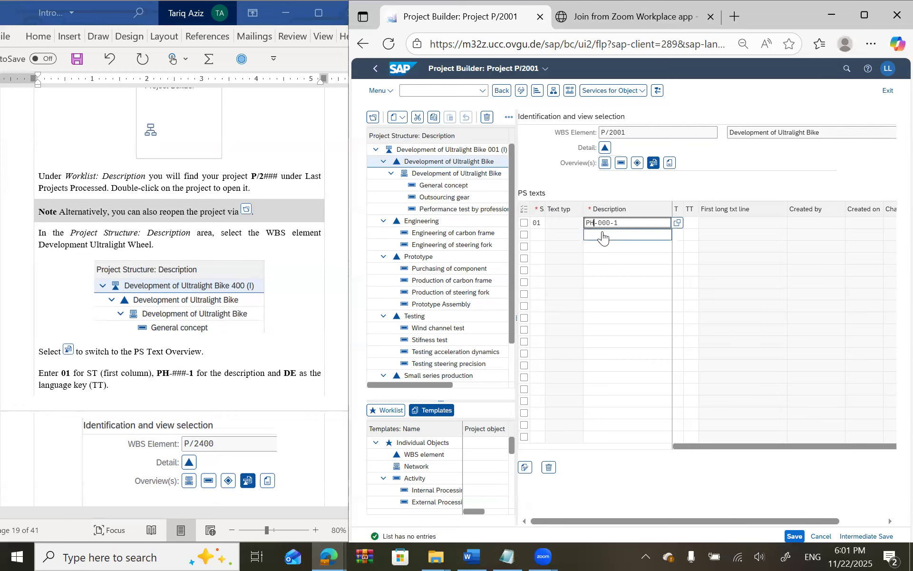
key("shift+Right")
type("1")
- Set the language key of PS text PH-001-1 to DE (German) using the value help
left_click(691, 223)
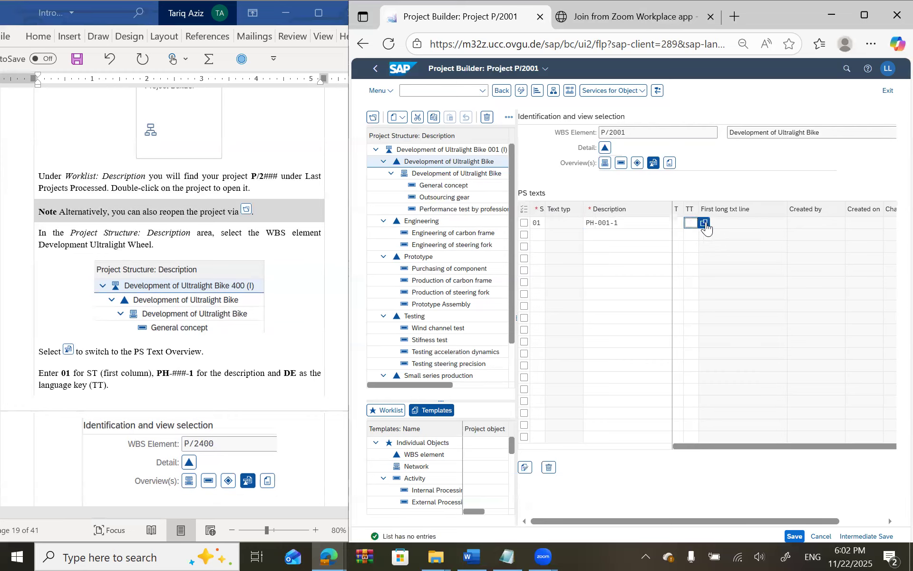
left_click(705, 223)
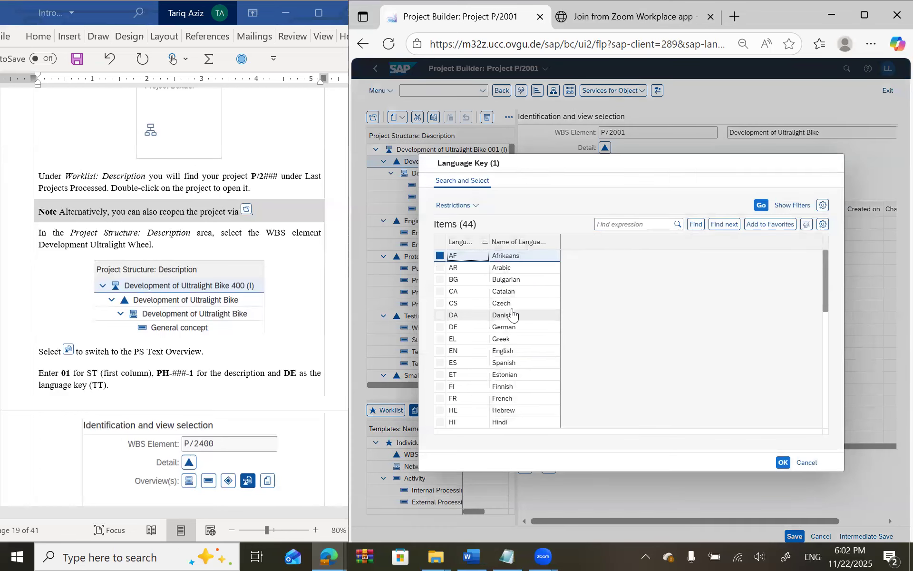
double_click(453, 326)
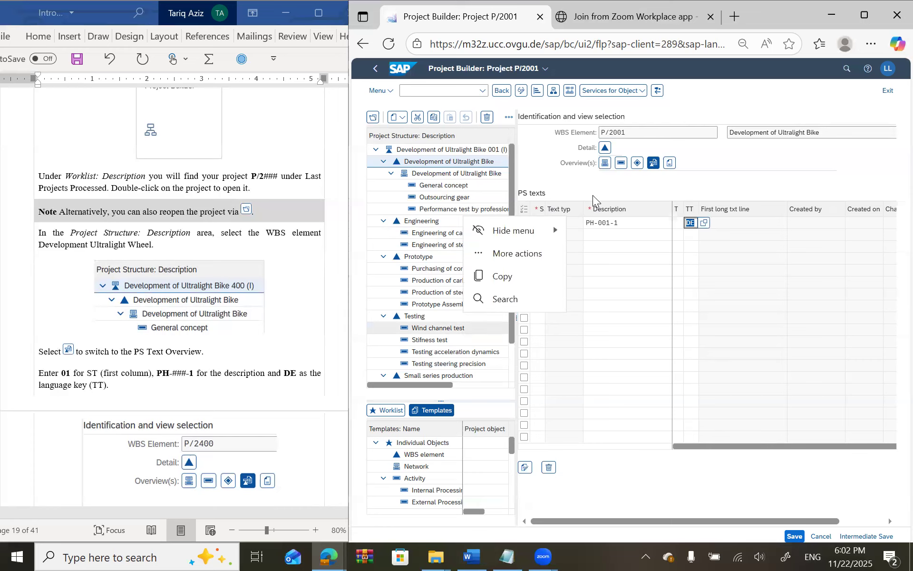
scroll(89, 359, "down", 2)
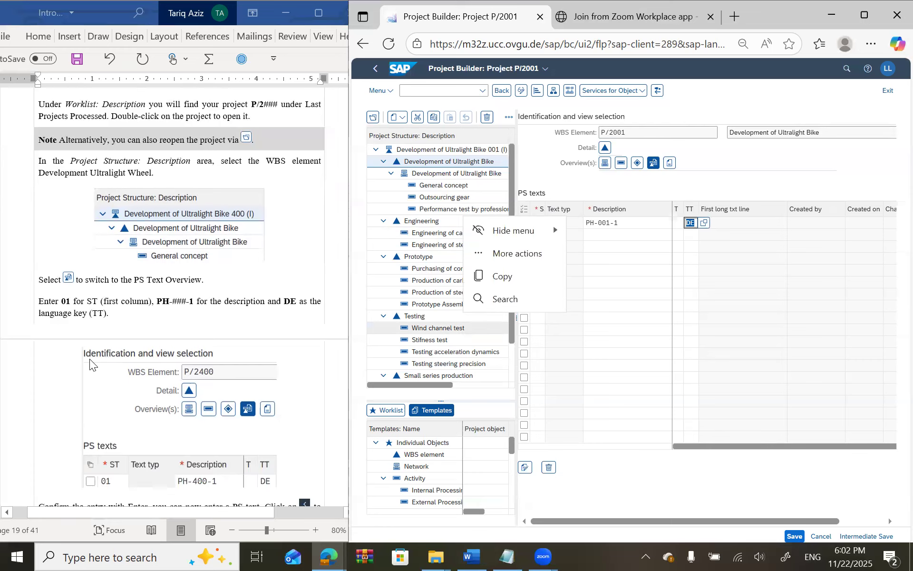
scroll(89, 359, "down", 5)
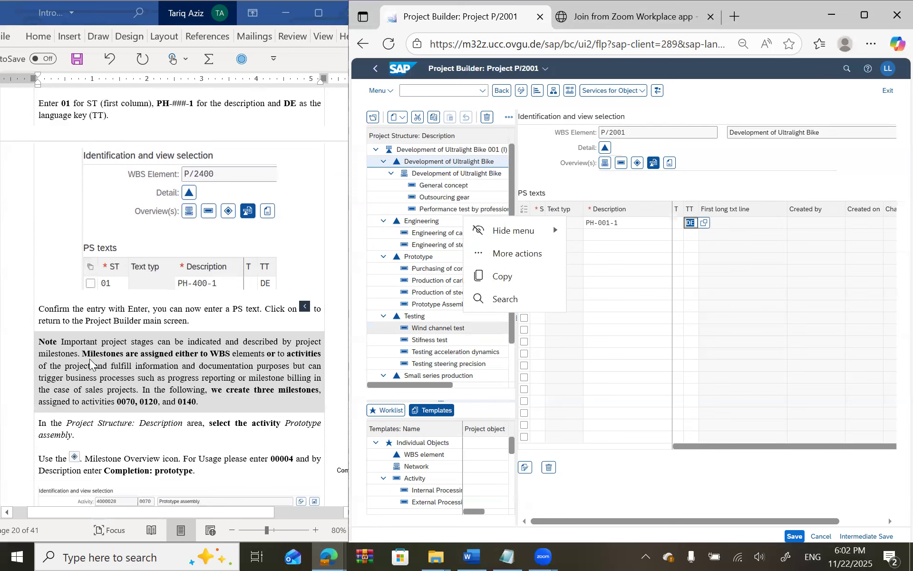
left_click(550, 170)
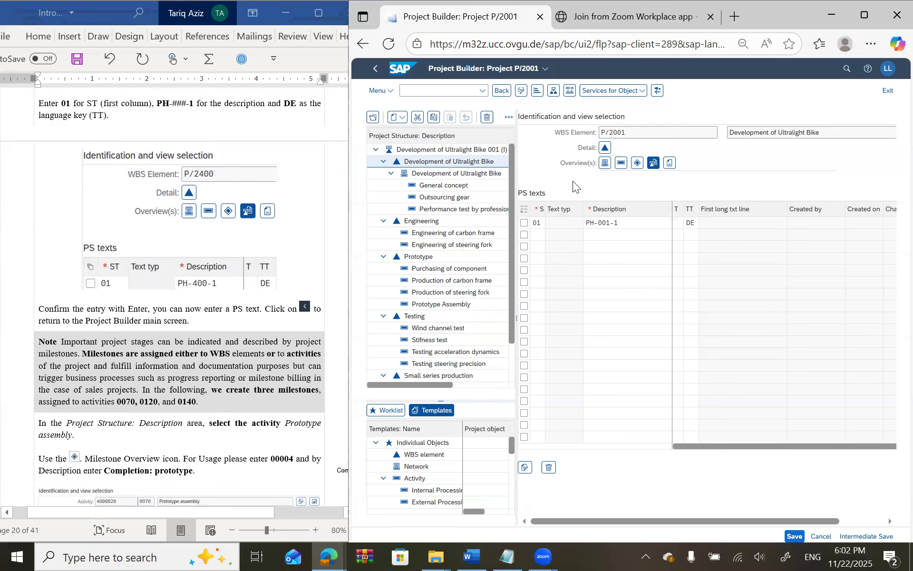
- Confirm the PS text entry, leave the text editor empty, and exit the project with its data saved
left_click(500, 91)
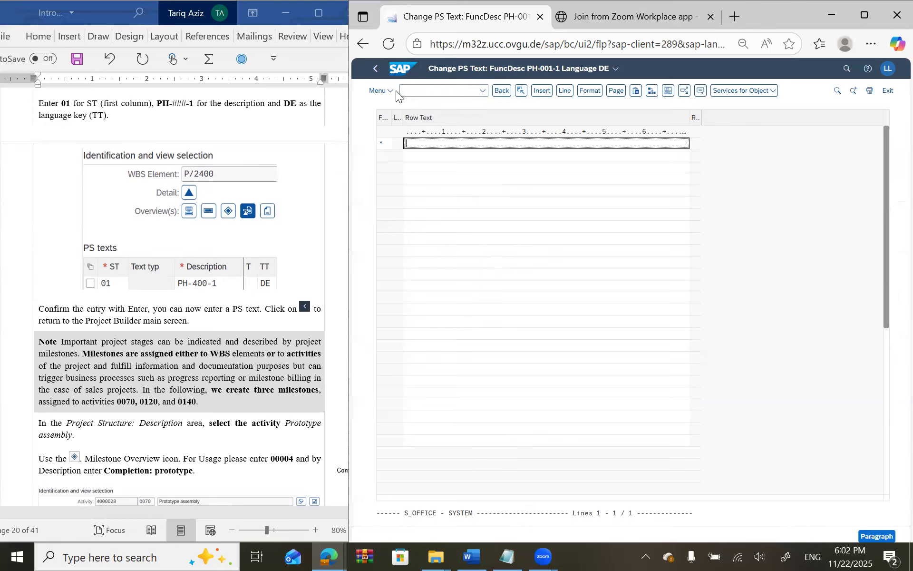
left_click(500, 92)
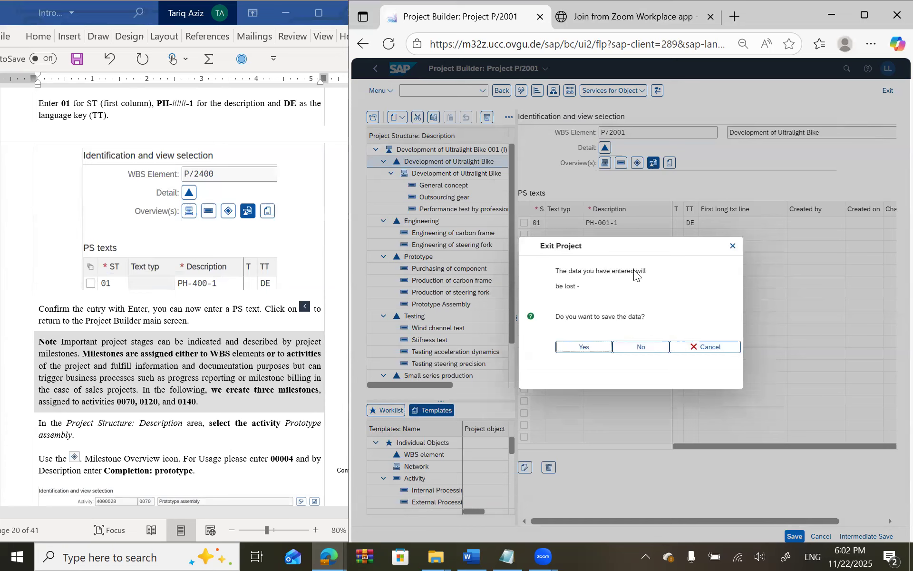
left_click(584, 347)
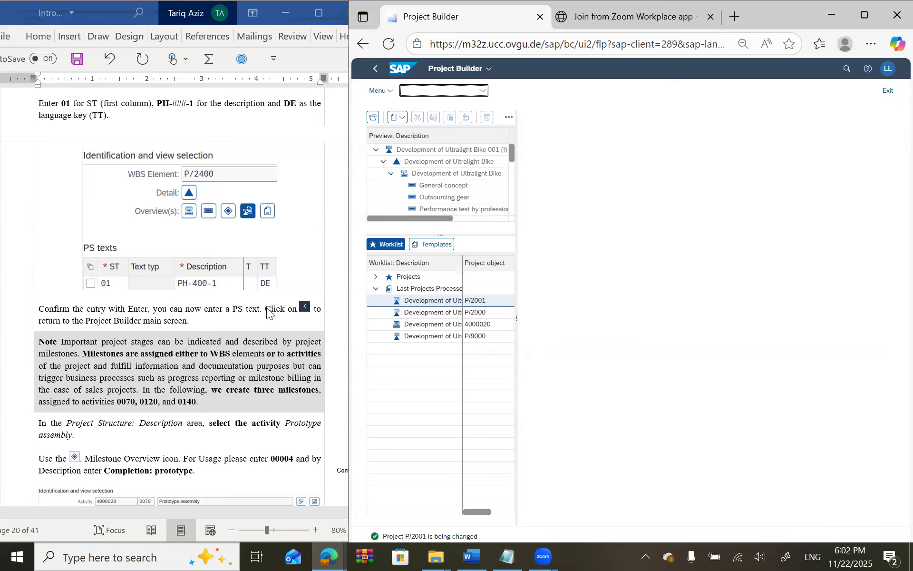
- Enlarge the project structure preview and reopen project P/2001 for editing
scroll(269, 311, "down", 2)
scroll(269, 311, "down", 1)
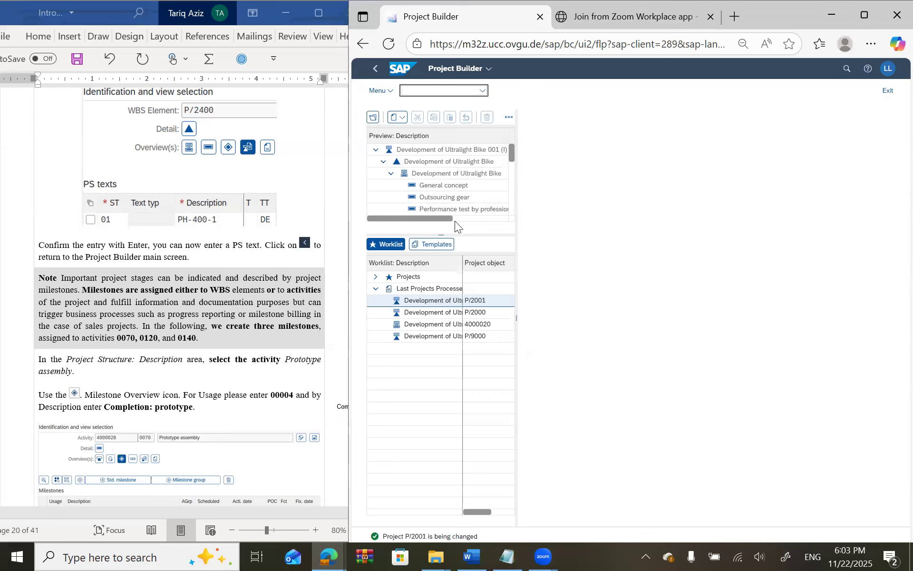
left_click_drag(454, 233, 442, 344)
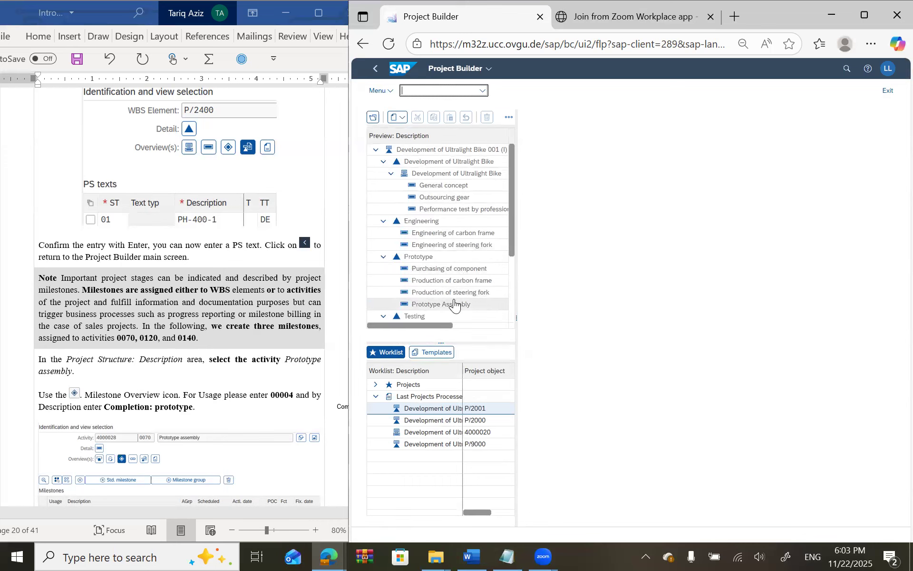
scroll(455, 307, "right", 5)
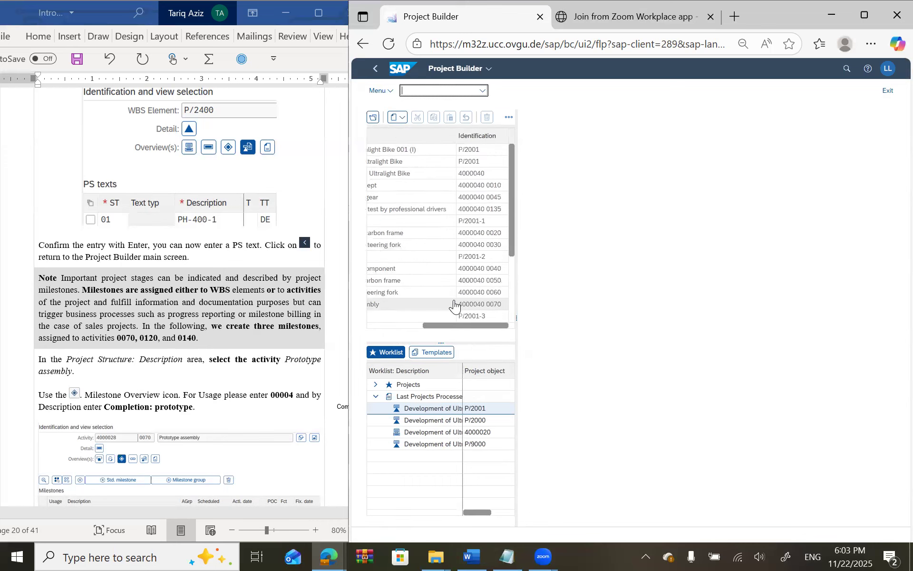
left_click(425, 306)
left_click(426, 306)
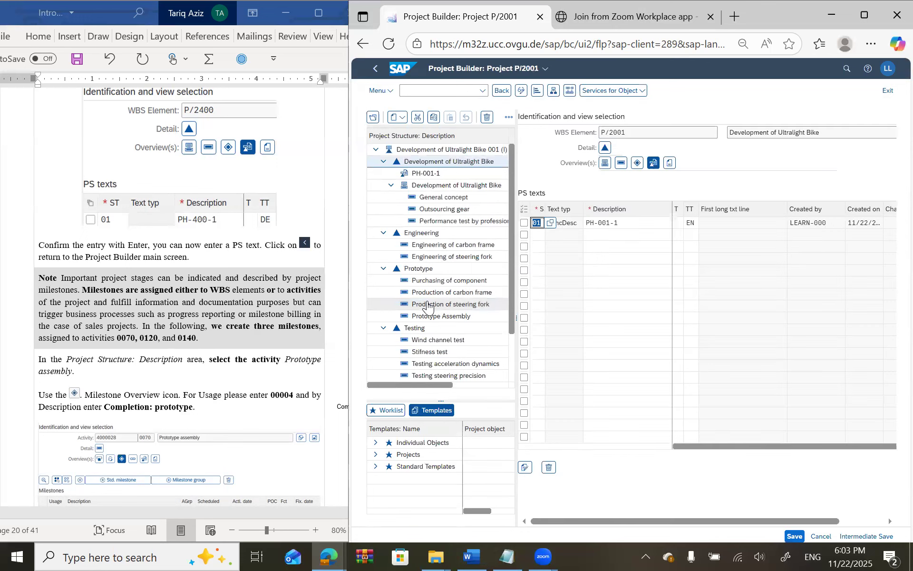
- Select the Prototype Assembly activity 0070 in the project structure and open its milestone overview
left_click(433, 318)
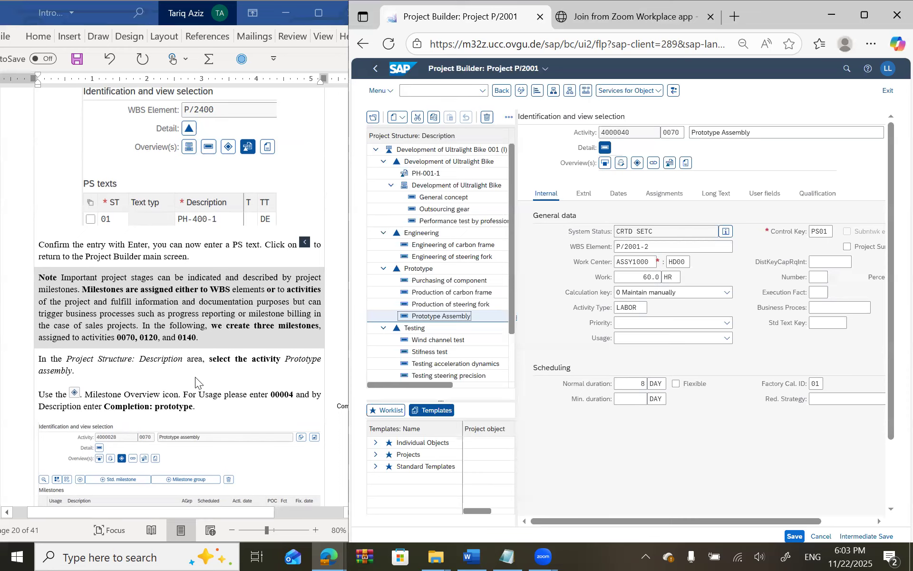
scroll(195, 377, "down", 2)
scroll(195, 377, "down", 1)
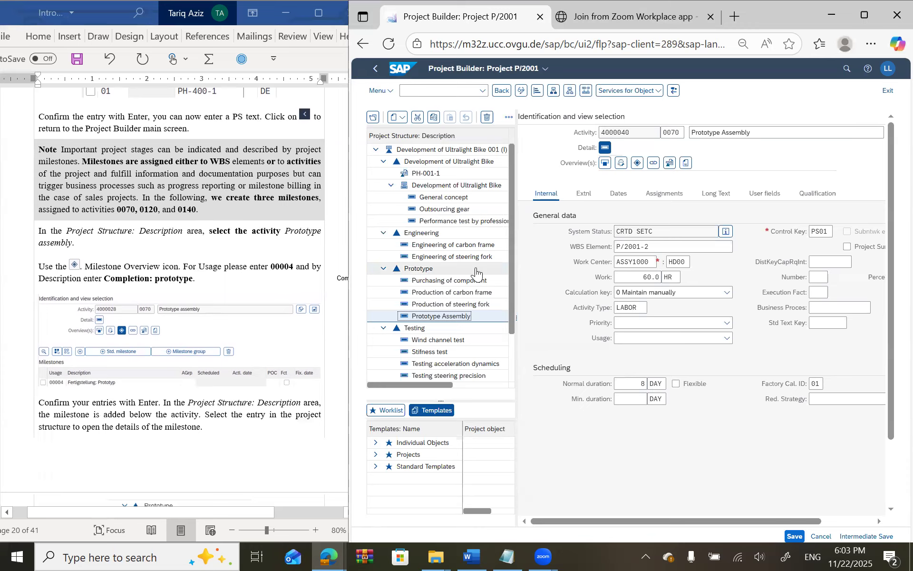
left_click(493, 317)
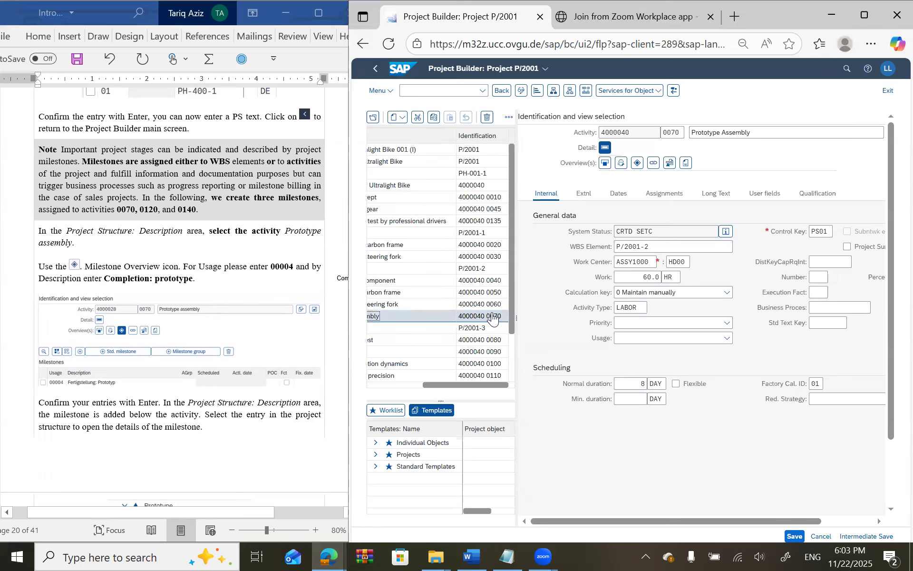
left_click(492, 316)
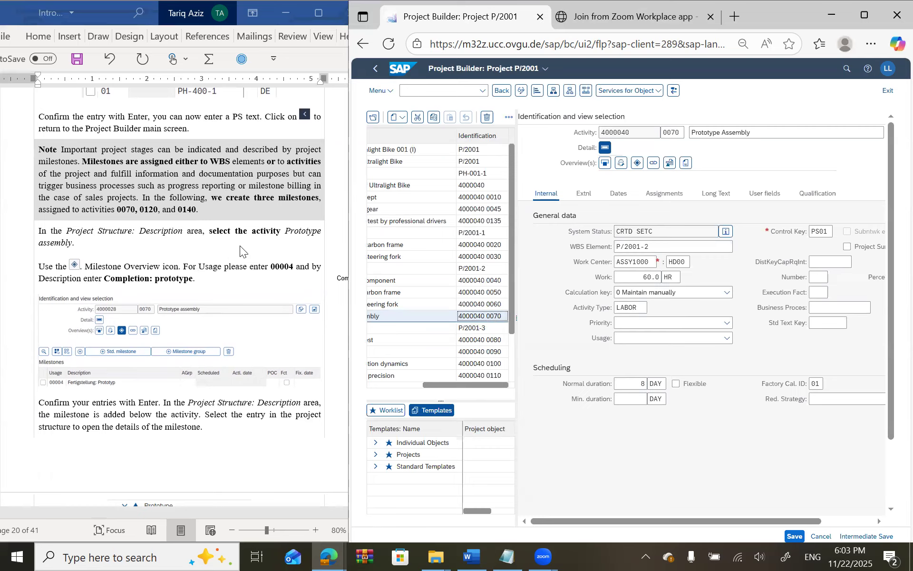
left_click(636, 164)
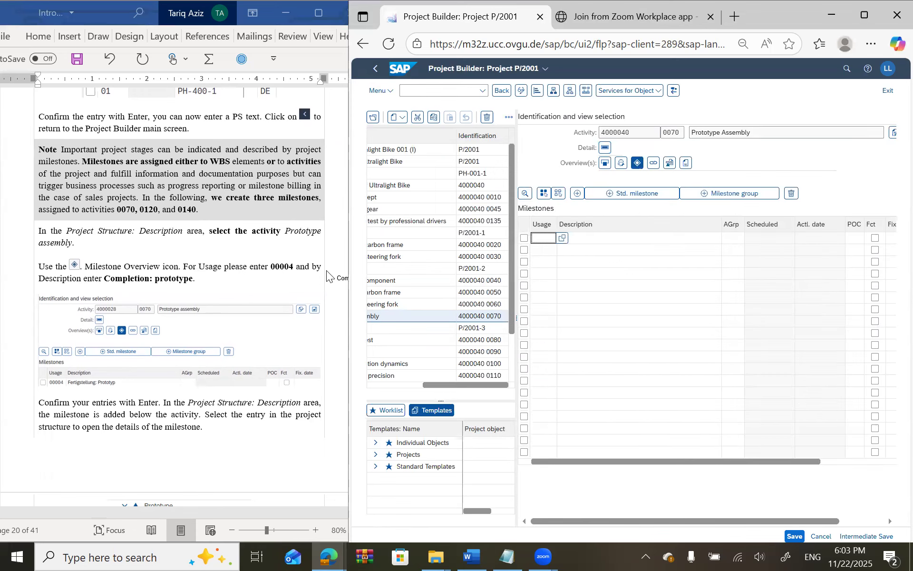
- Add a milestone with usage 00004 and description Completion: prototype to the Prototype Assembly activity
left_click(563, 239)
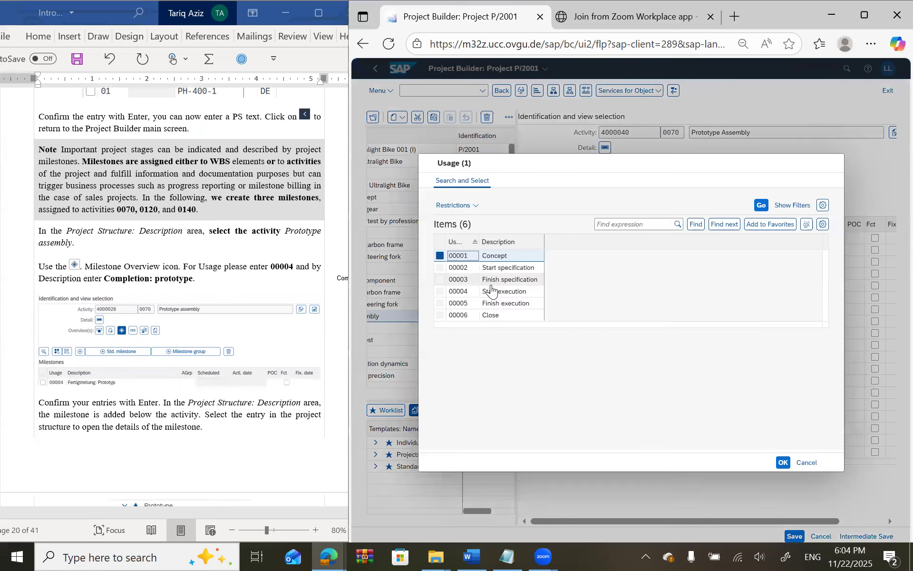
left_click(470, 294)
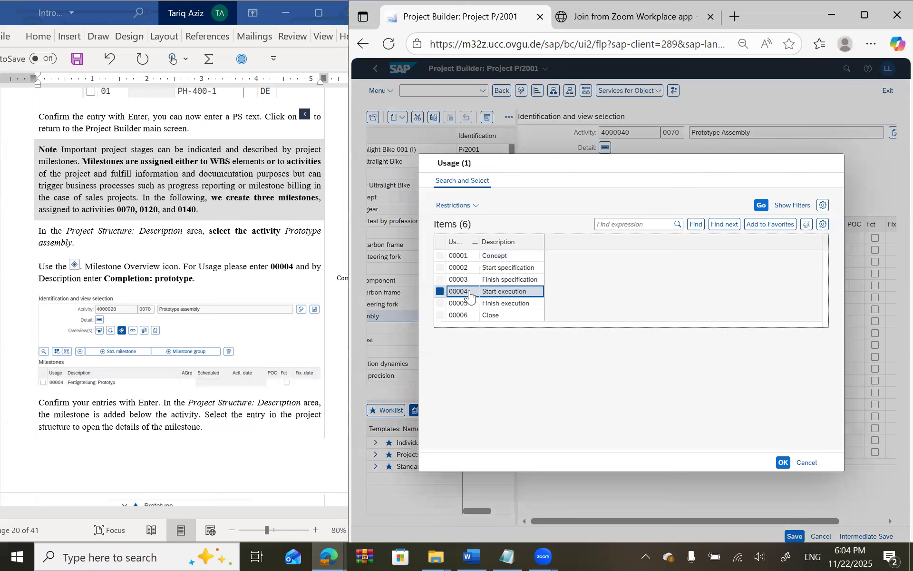
double_click(470, 295)
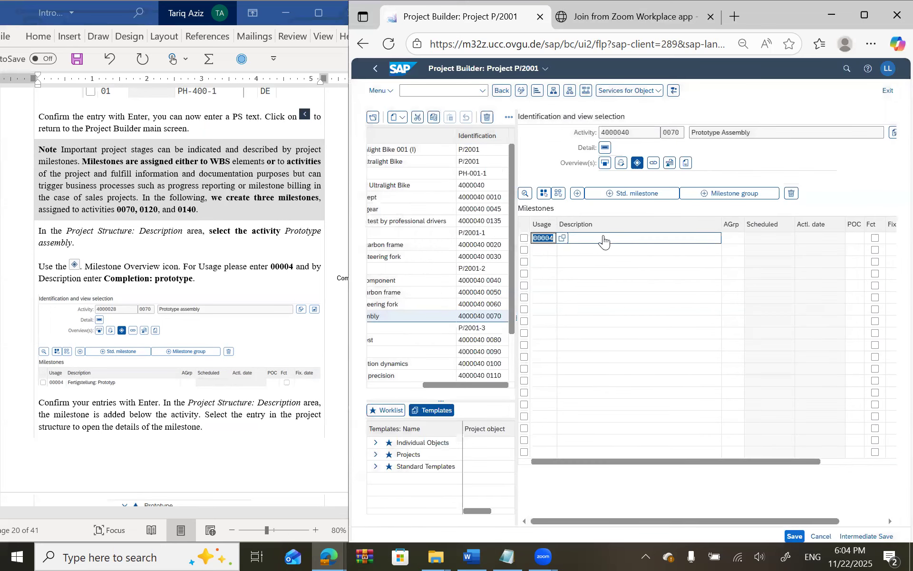
left_click(603, 241)
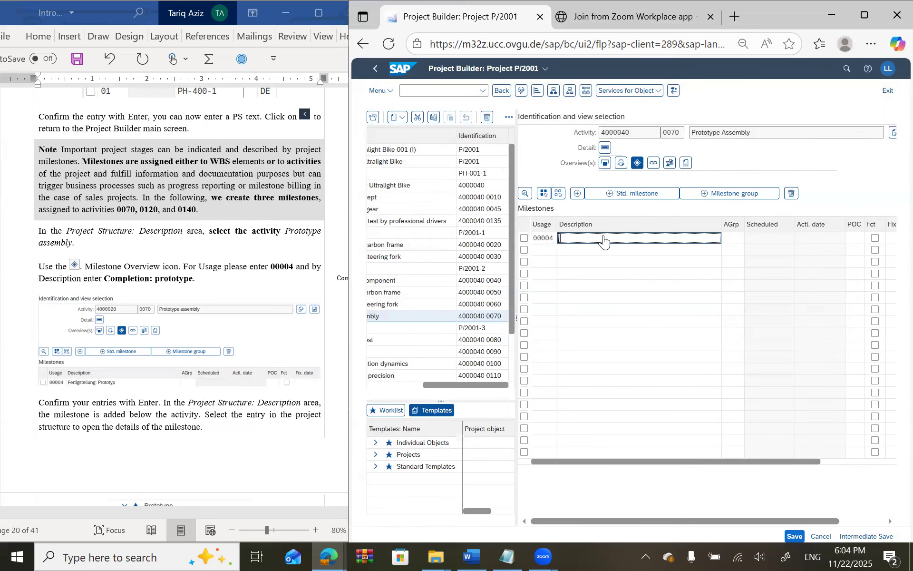
type("C")
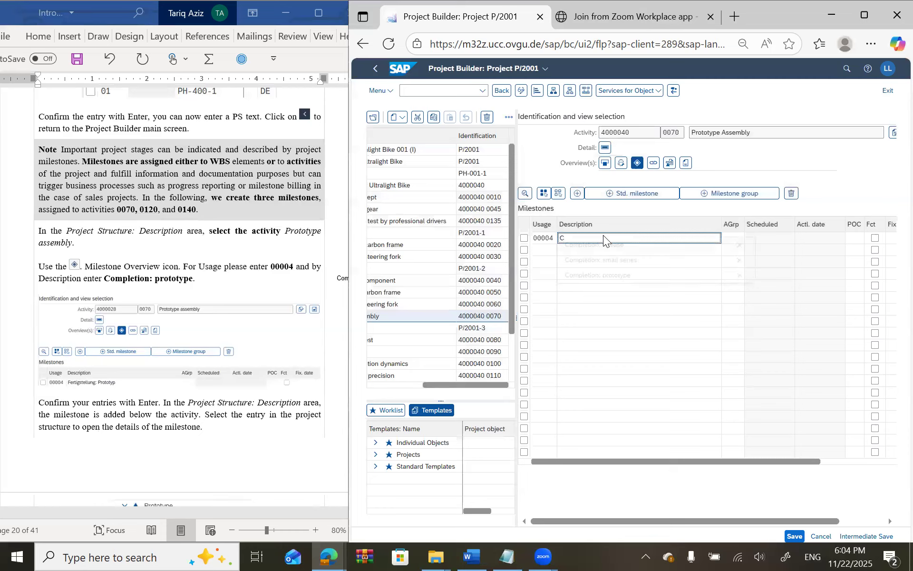
left_click(596, 283)
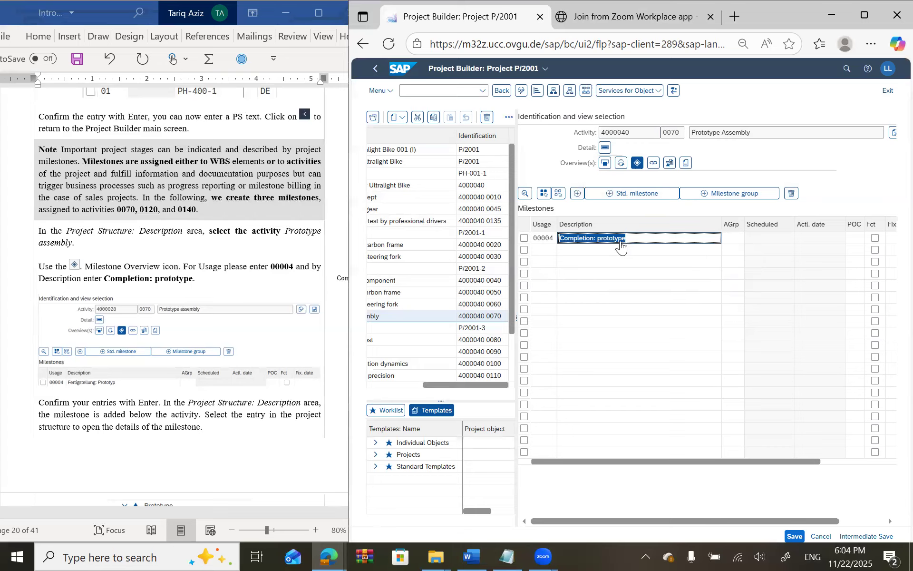
key("Return")
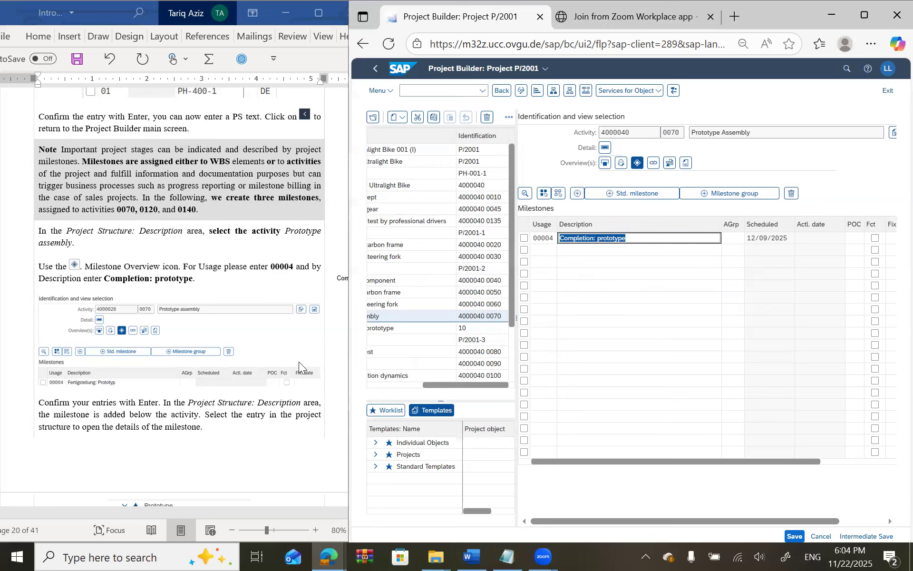
- Open the details of the Completion: prototype milestone and enable Trend analysis, Progress analysis and Offset to fin
scroll(232, 397, "down", 4)
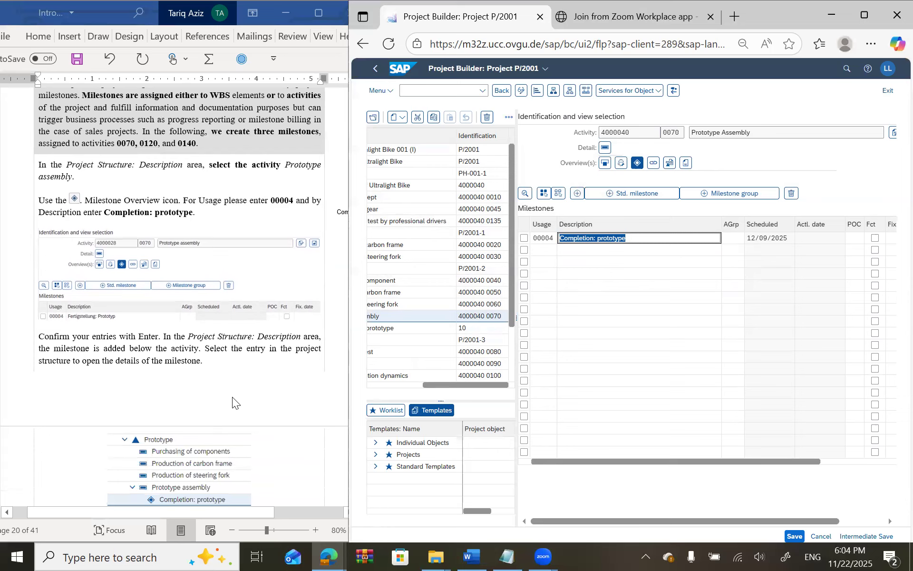
scroll(232, 400, "down", 3)
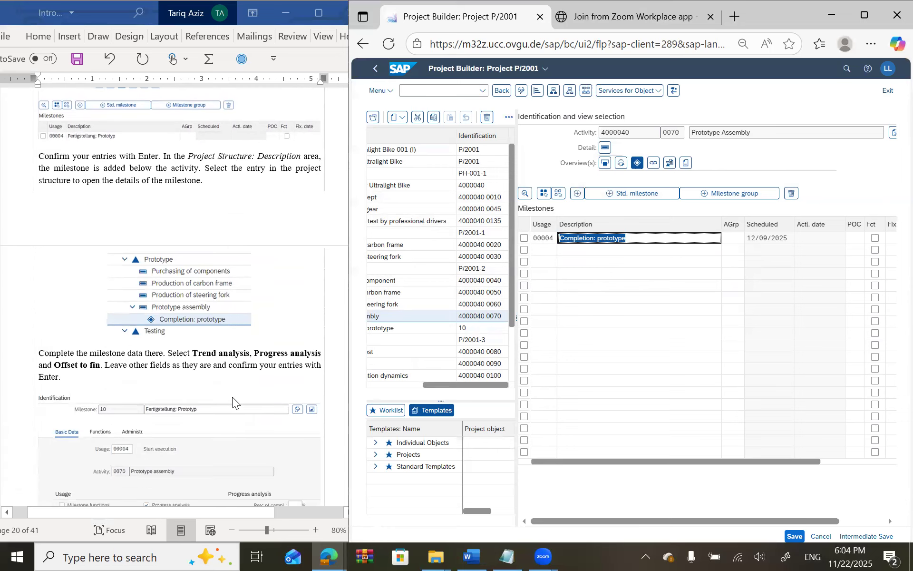
double_click(575, 240)
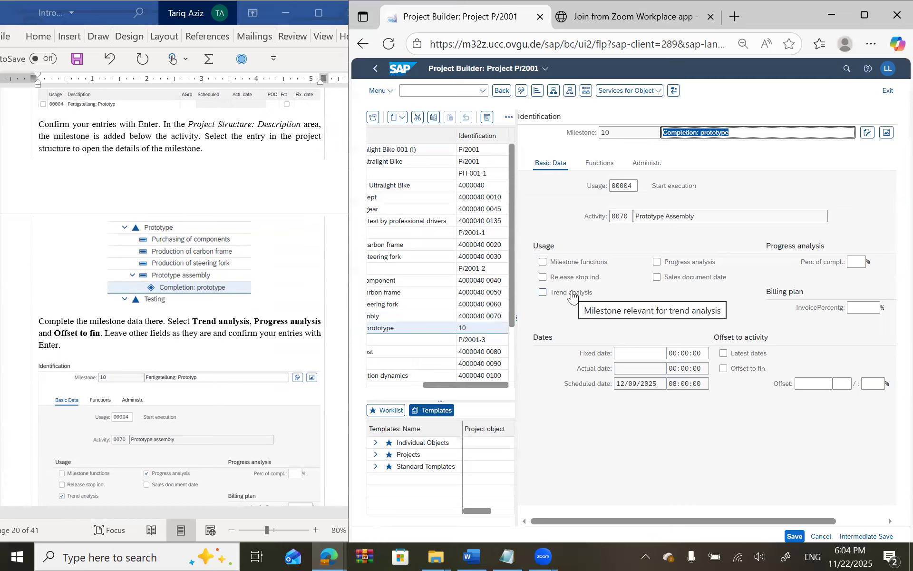
left_click(551, 295)
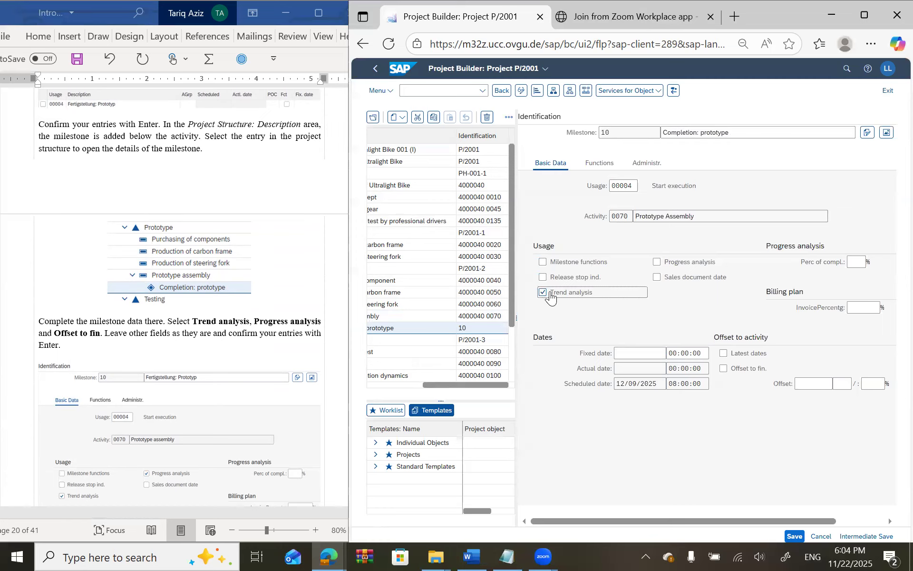
left_click(657, 262)
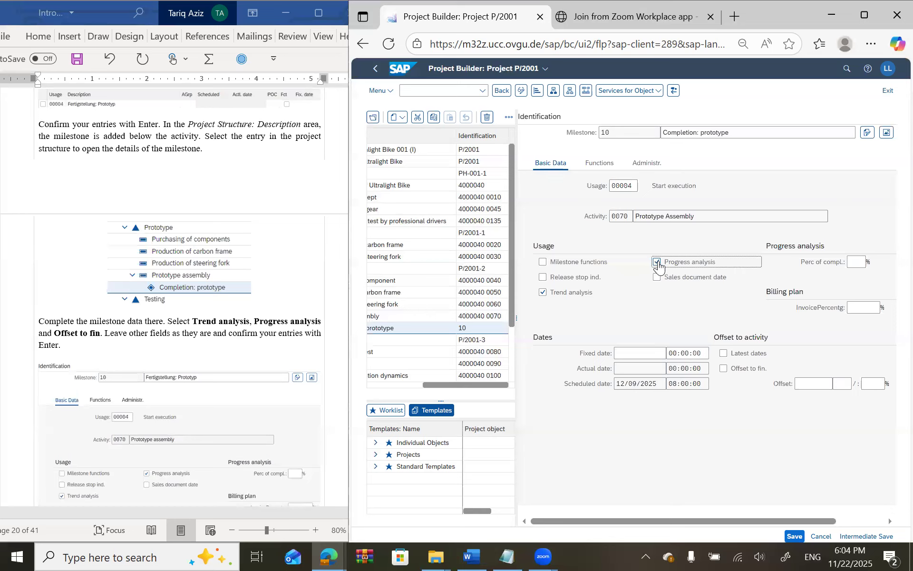
left_click(724, 369)
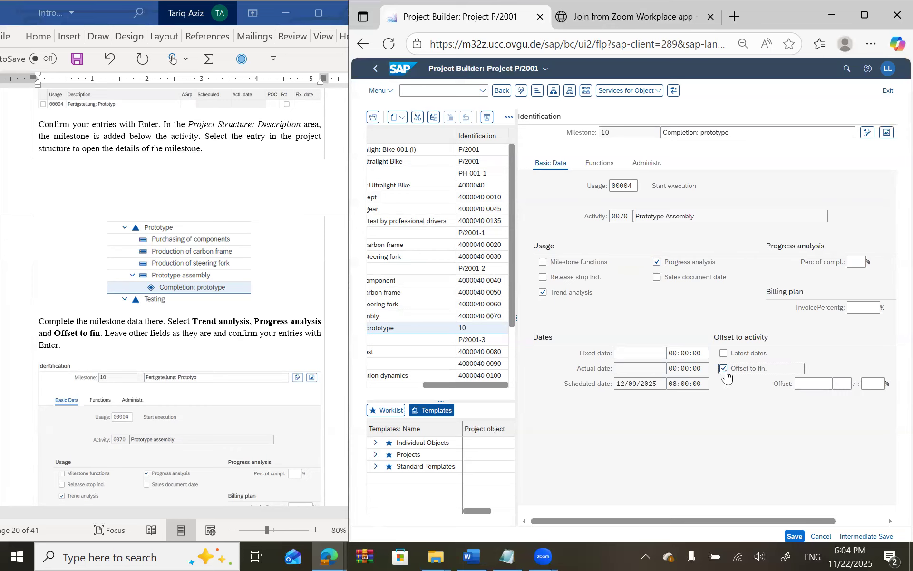
- Select the Small series production activity 0120 in the project structure and open its milestone overview
scroll(110, 356, "down", 3)
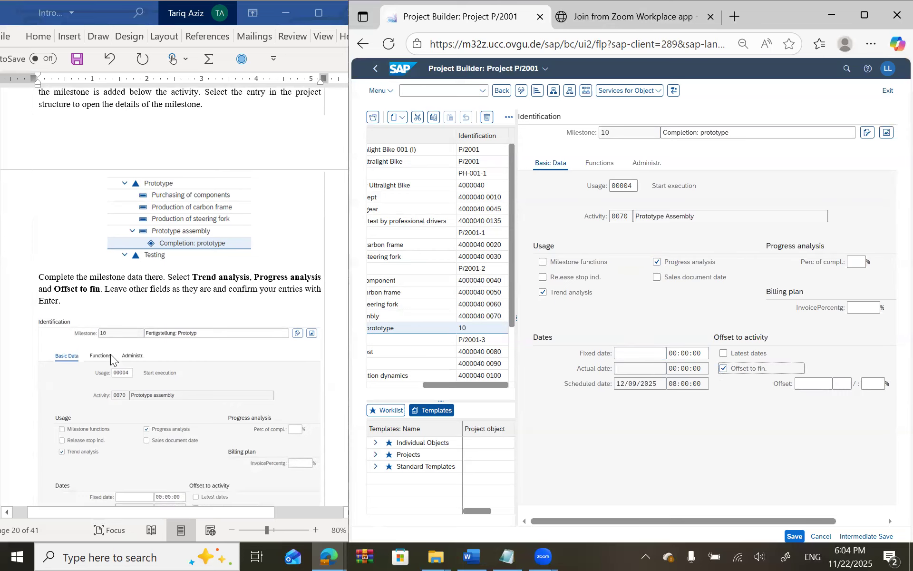
scroll(110, 354, "down", 6)
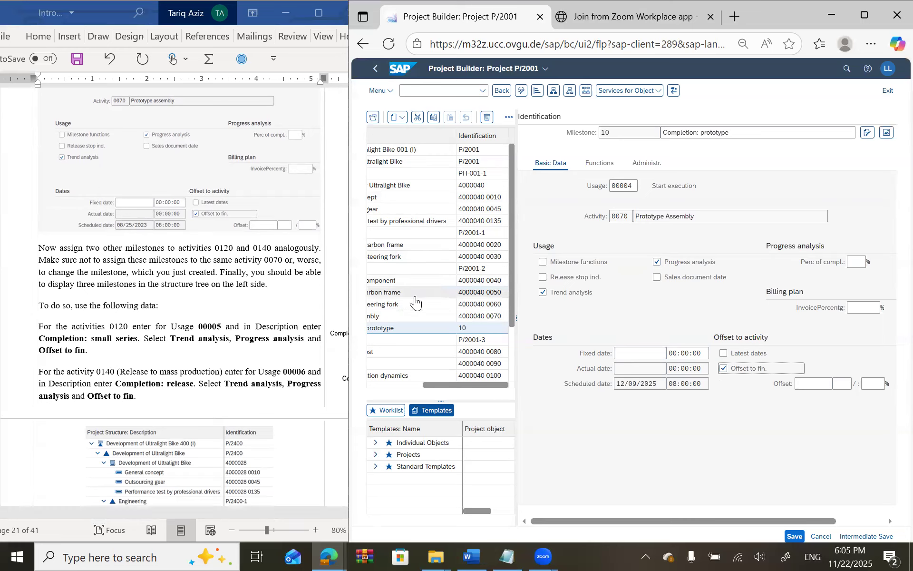
scroll(415, 299, "down", 3)
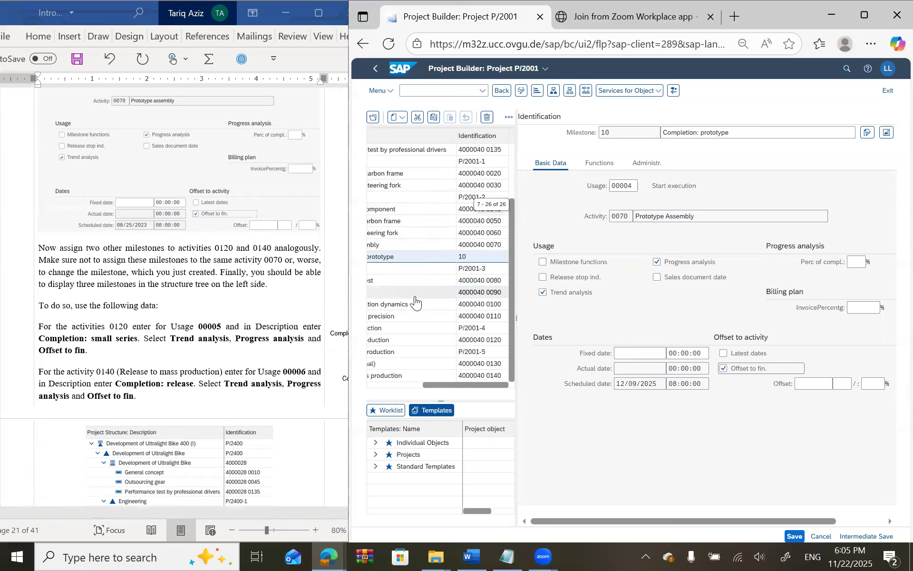
left_click(404, 340)
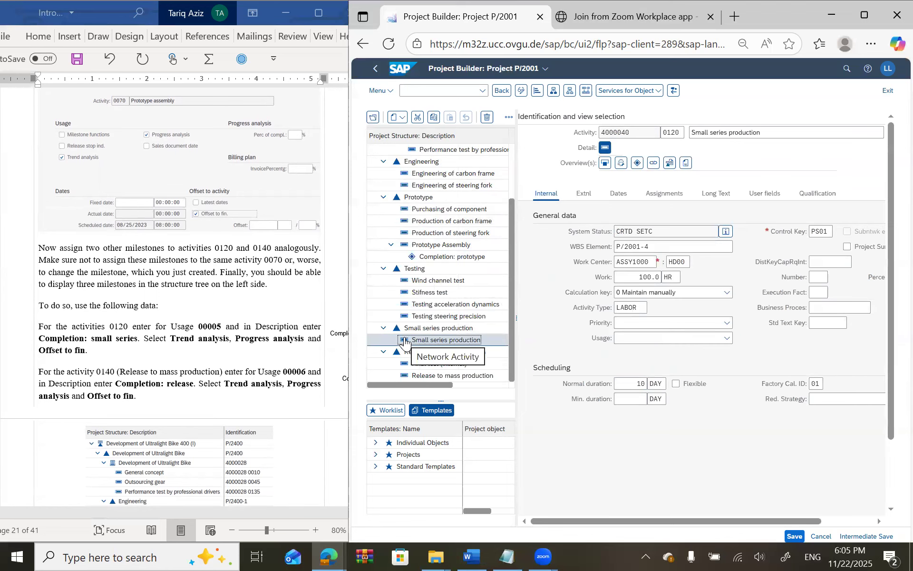
left_click(637, 163)
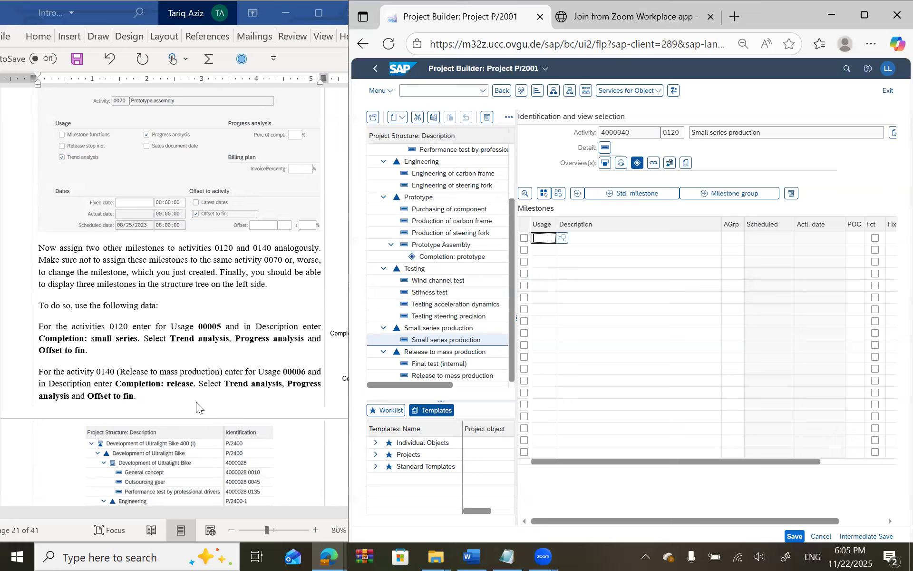
- Enter a milestone with usage 00005 and description Completion: small series for activity 0120
left_click(563, 239)
left_click(493, 304)
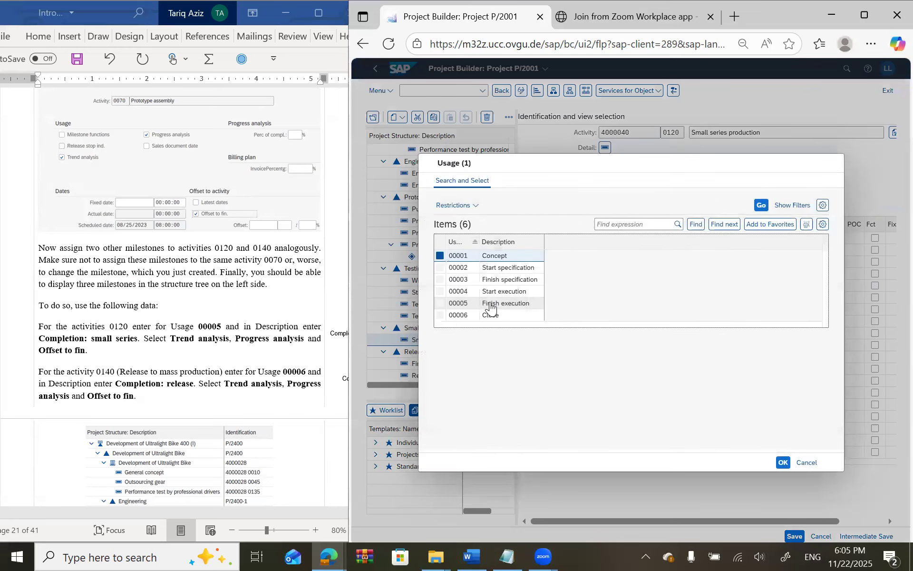
double_click(491, 307)
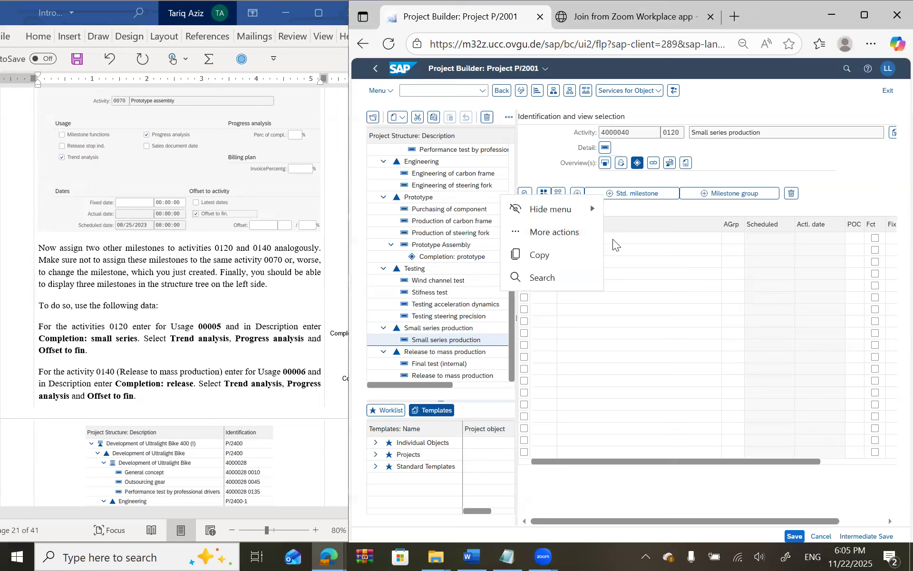
left_click(613, 240)
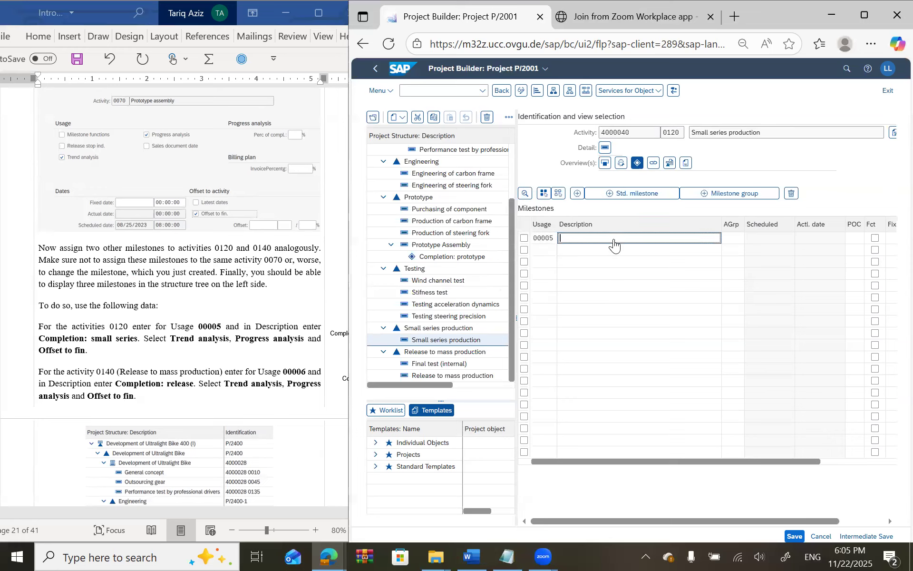
type("Com")
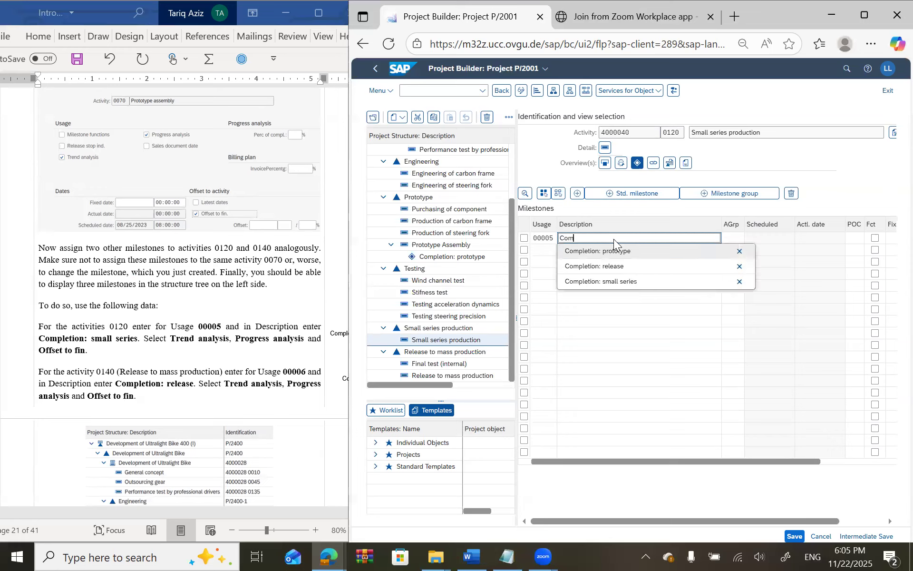
left_click(620, 281)
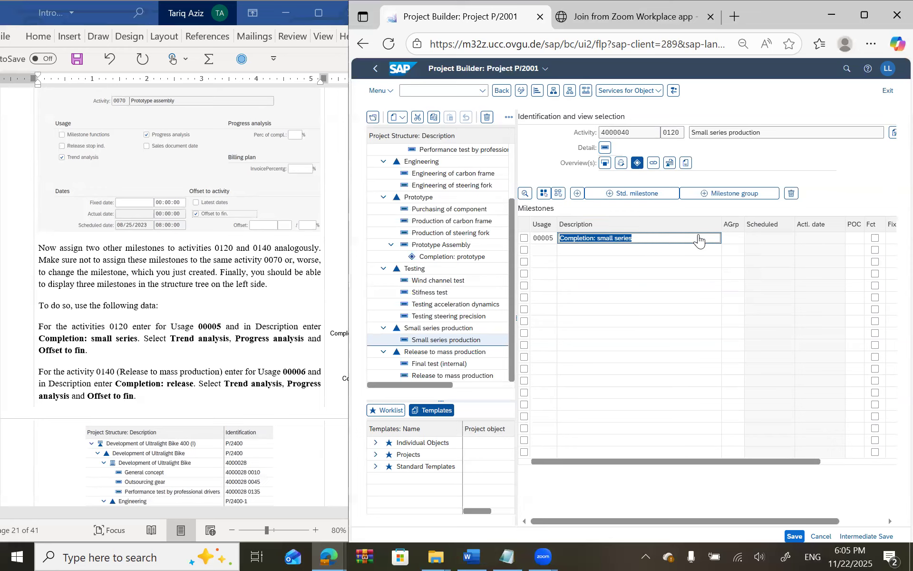
- Open the details of the Completion: small series milestone and enable Trend analysis, Progress analysis and Offset to fin
scroll(698, 238, "right", 4)
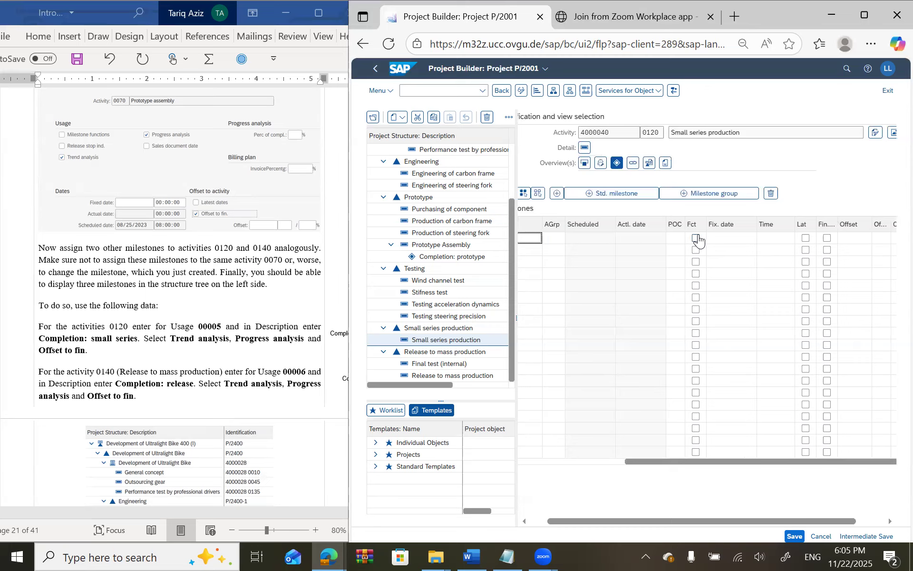
scroll(697, 238, "right", 2)
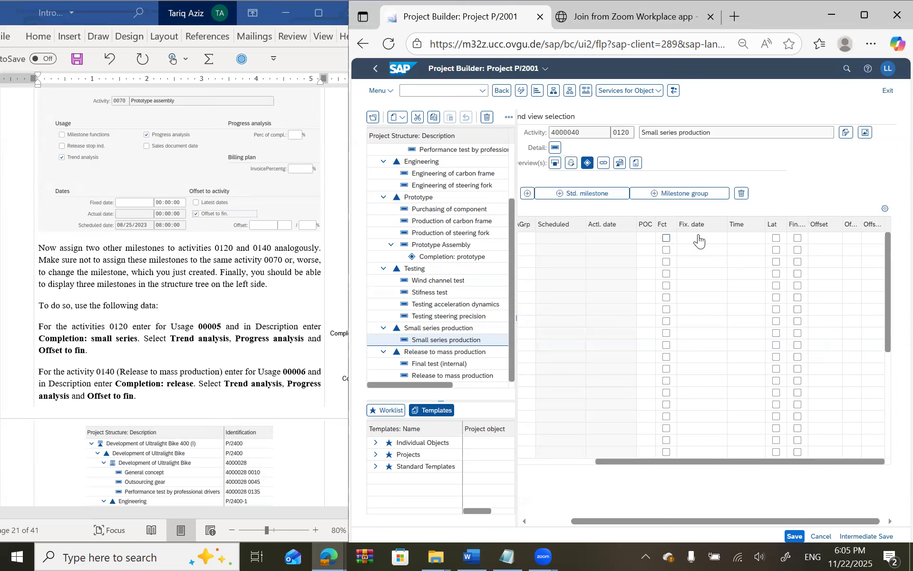
scroll(698, 238, "left", 6)
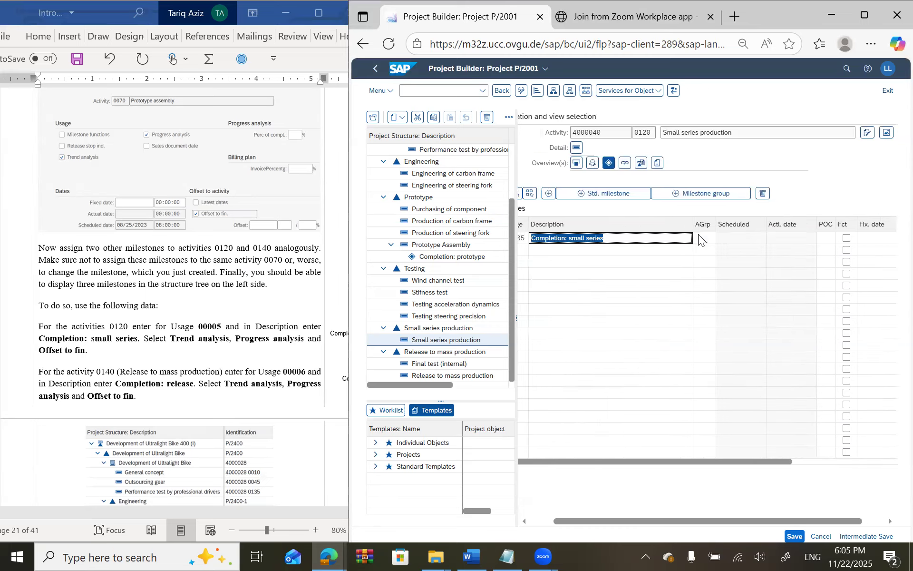
double_click(645, 241)
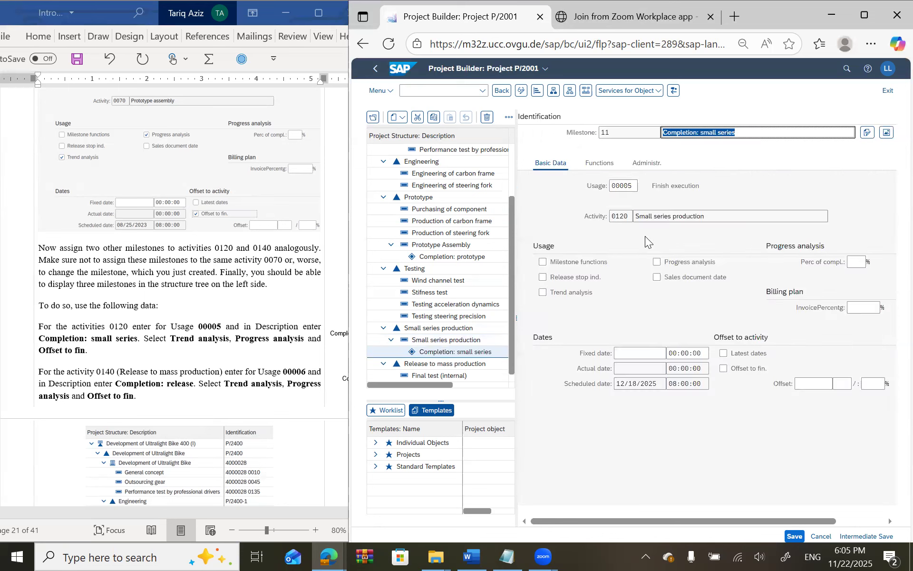
left_click(578, 296)
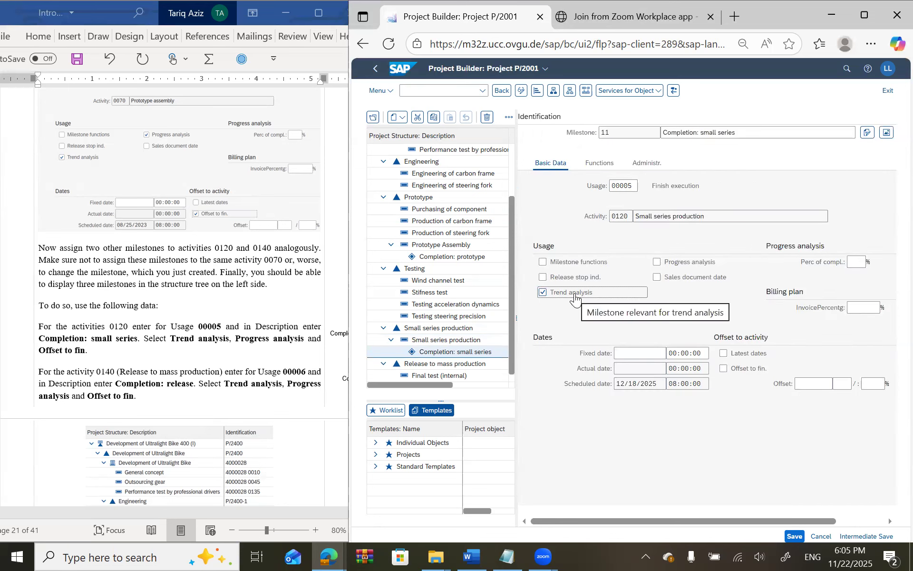
left_click(657, 261)
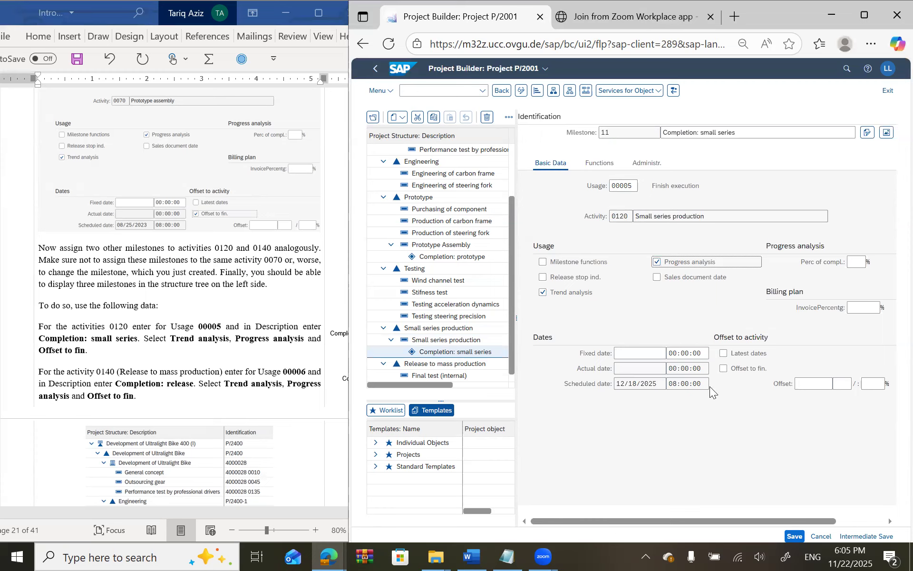
left_click(725, 371)
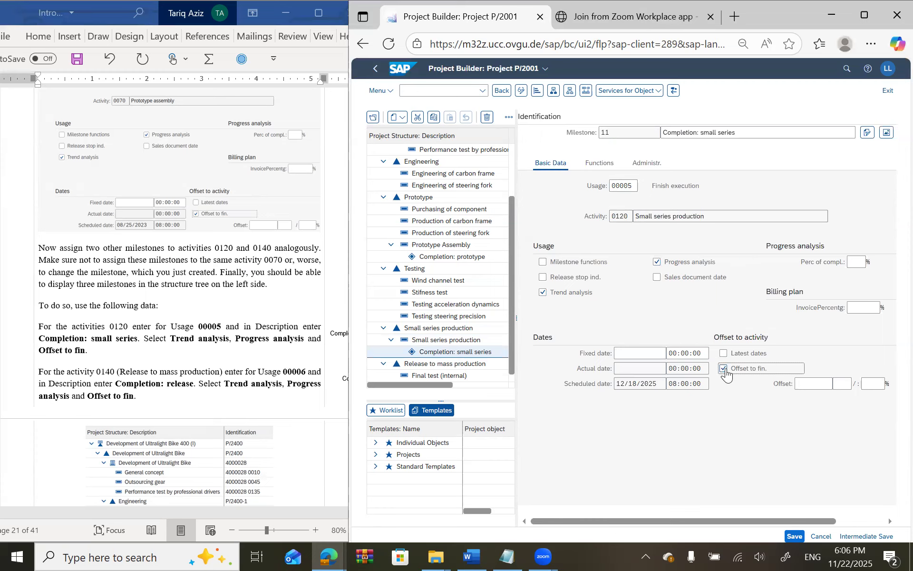
- Select the Release to mass production activity 0140 in the project structure
scroll(430, 354, "right", 4)
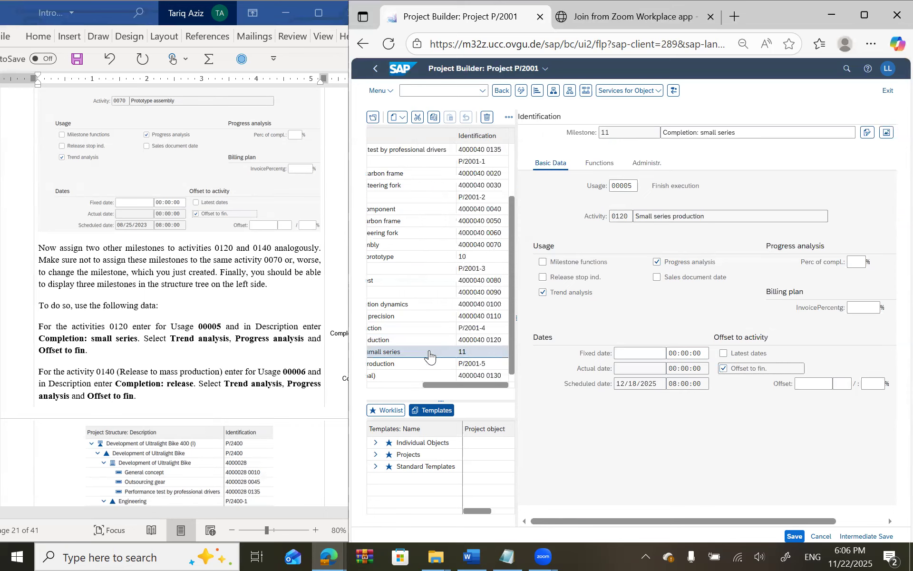
scroll(430, 356, "down", 1)
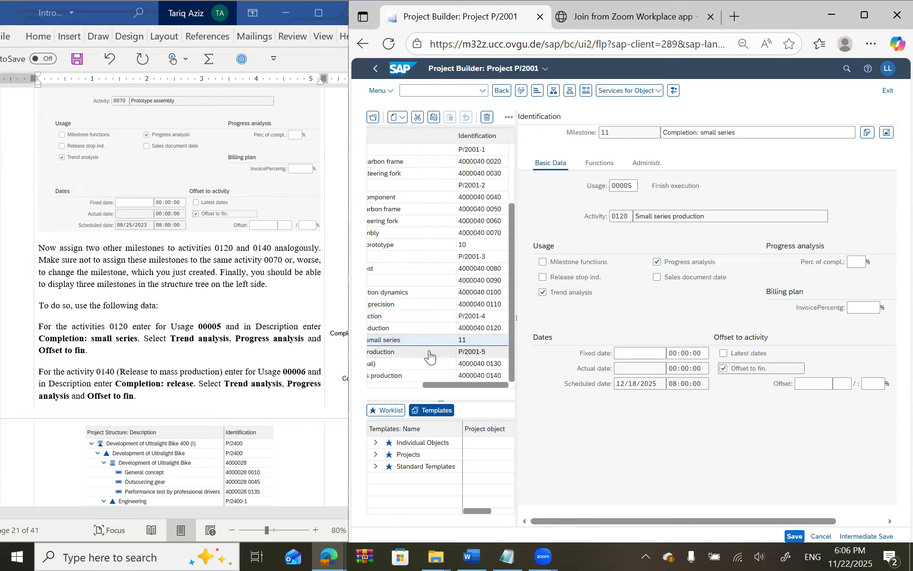
left_click(403, 376)
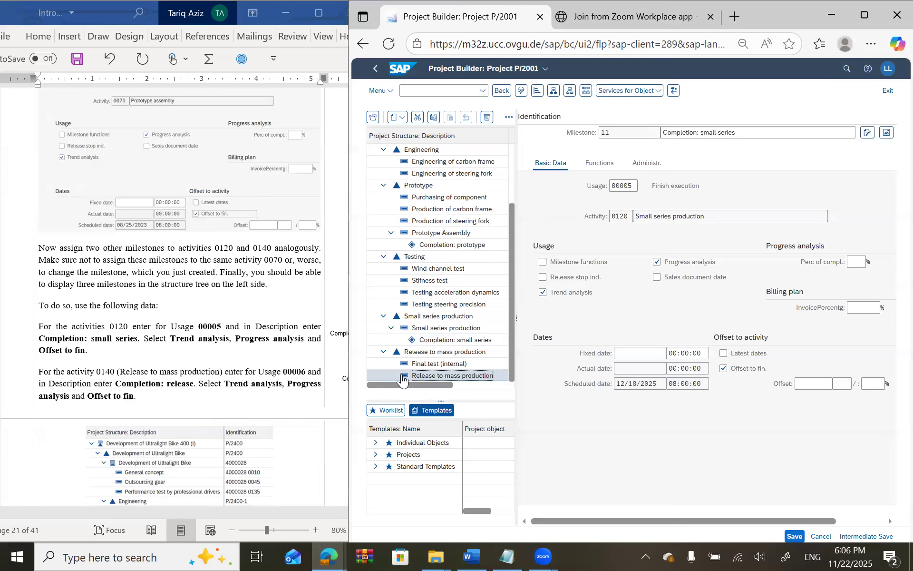
scroll(403, 377, "right", 4)
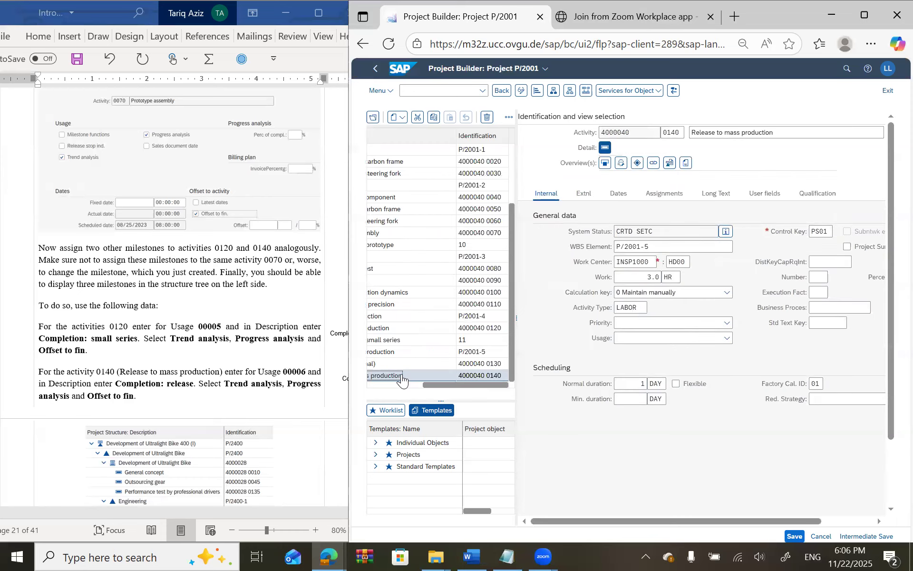
scroll(402, 378, "left", 4)
left_click(404, 378)
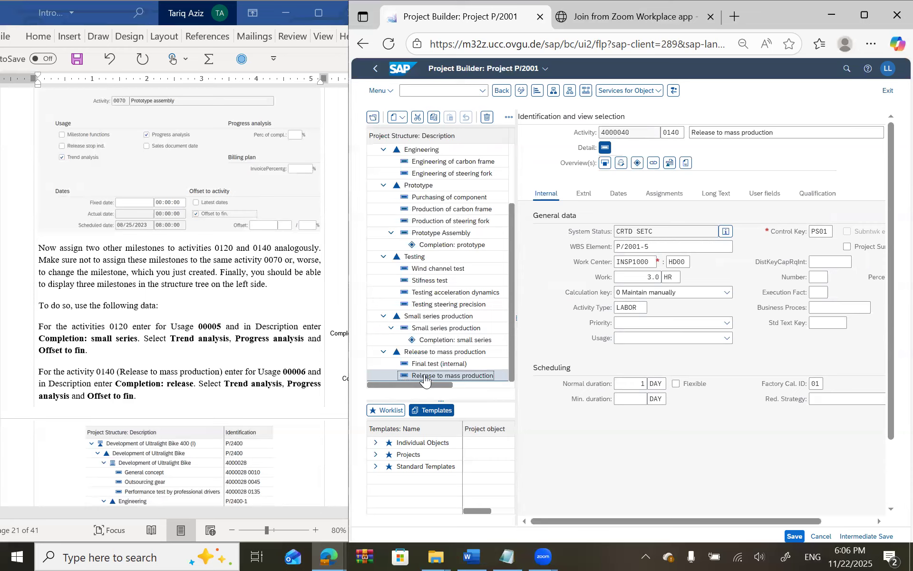
- Enter a milestone with usage 00006 and description Completion: release in the milestone overview of activity 0140
left_click(638, 164)
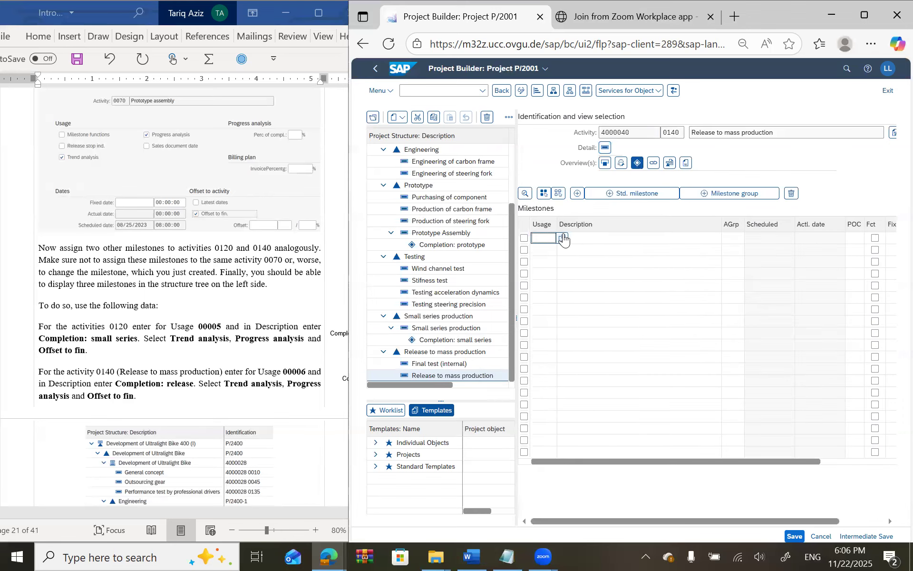
left_click(563, 239)
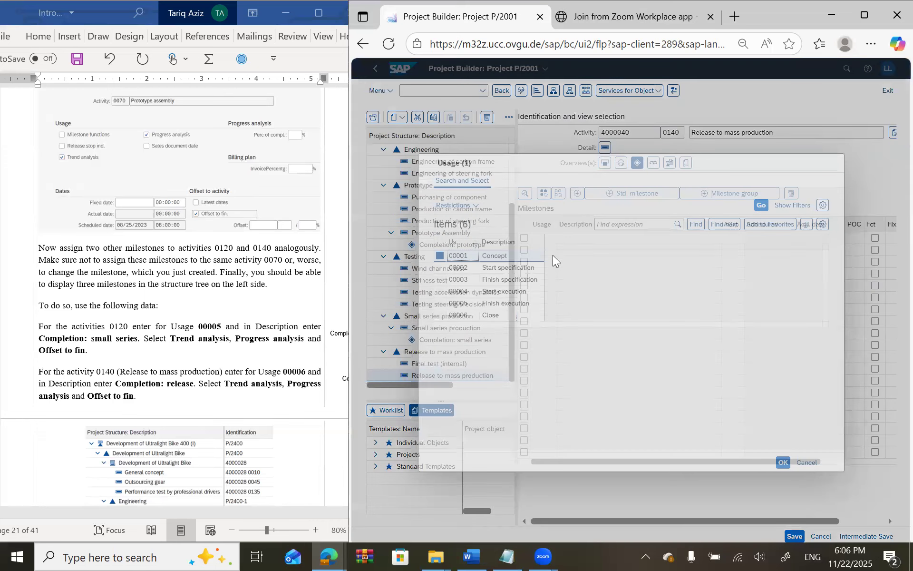
left_click(492, 317)
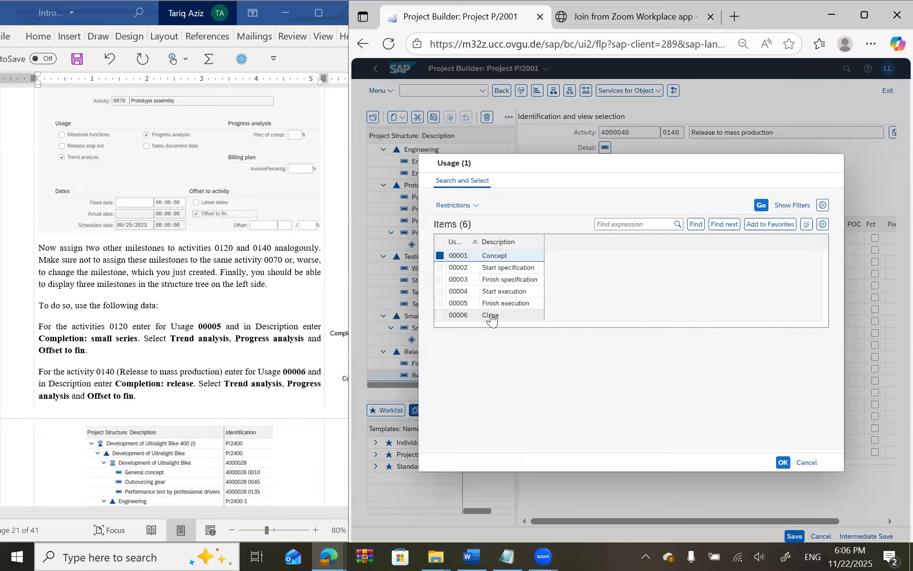
double_click(492, 318)
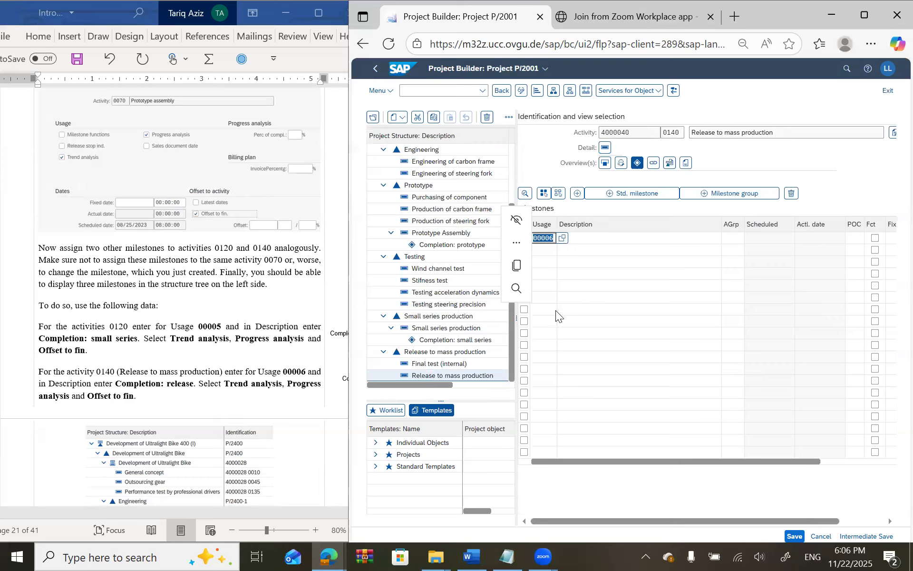
left_click(595, 239)
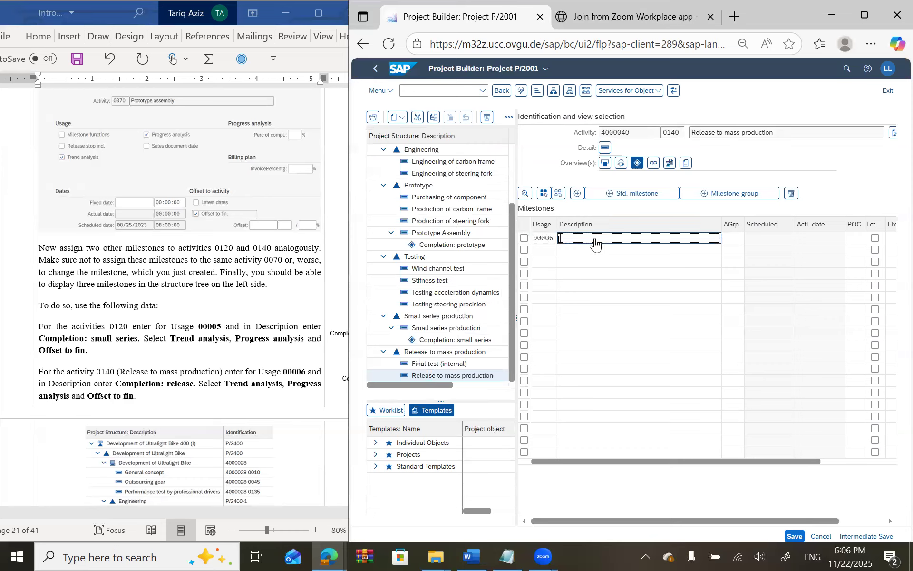
type("Completion")
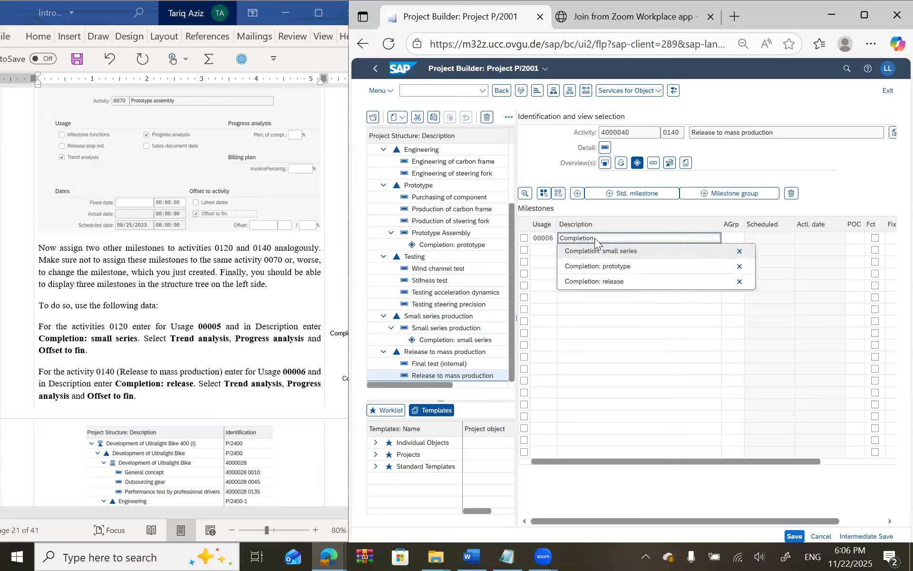
type("ase")
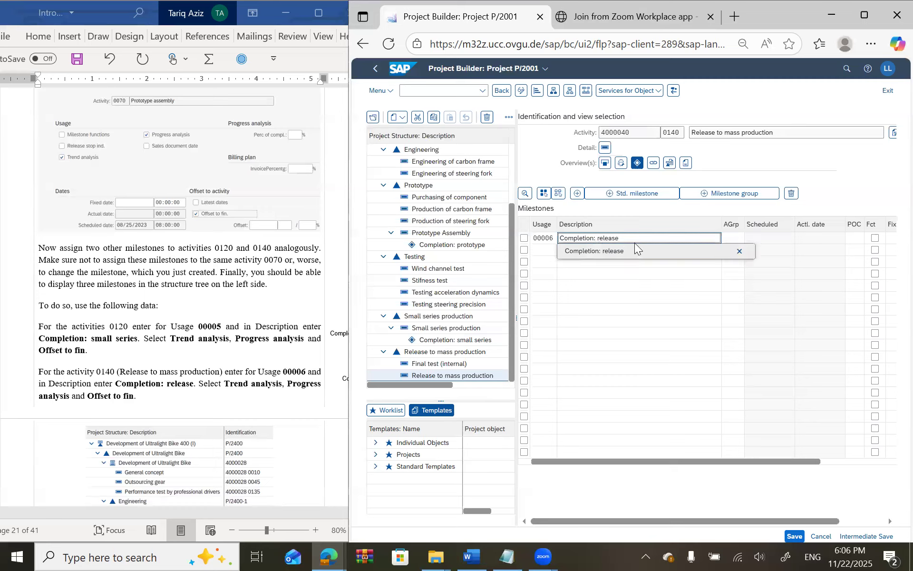
key("Return")
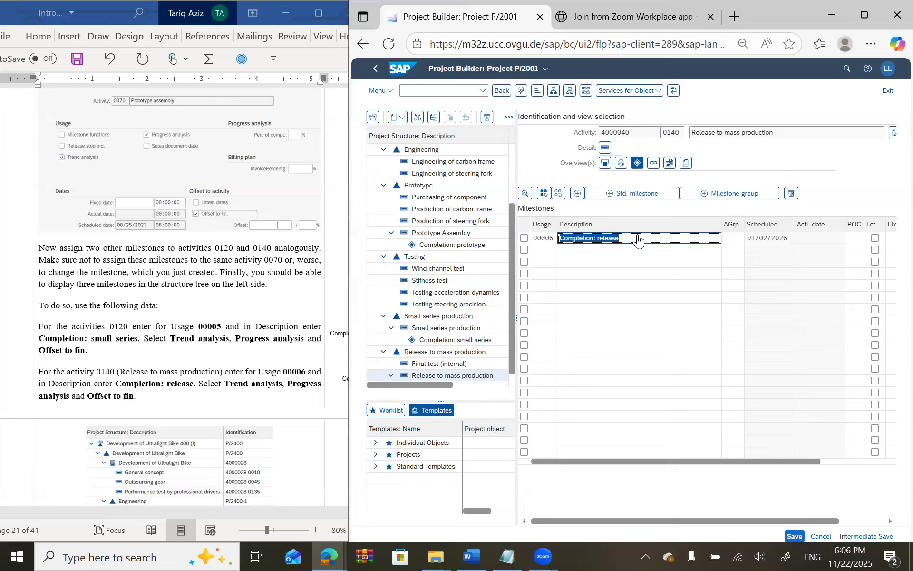
- Open the details of the Completion: release milestone and enable Trend analysis, Progress analysis and Offset to fin
double_click(638, 240)
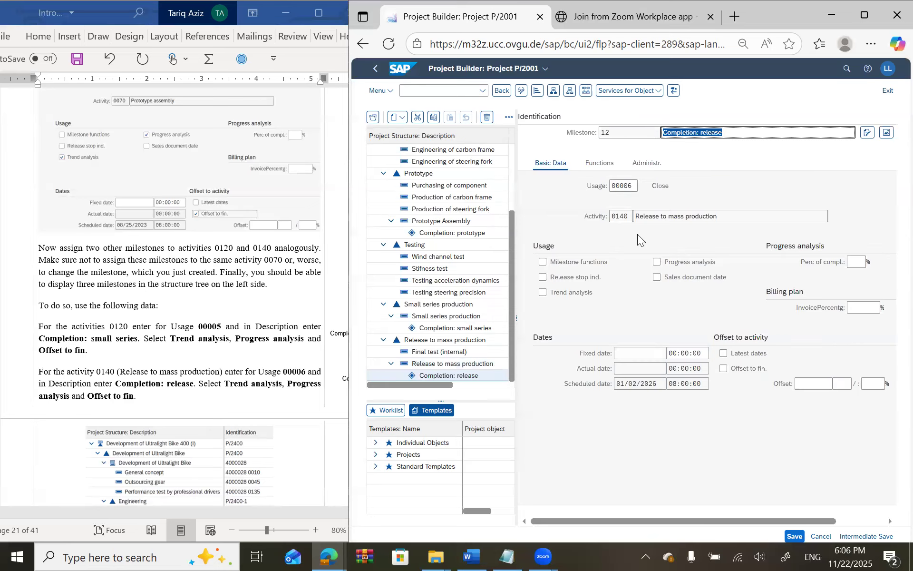
left_click(568, 294)
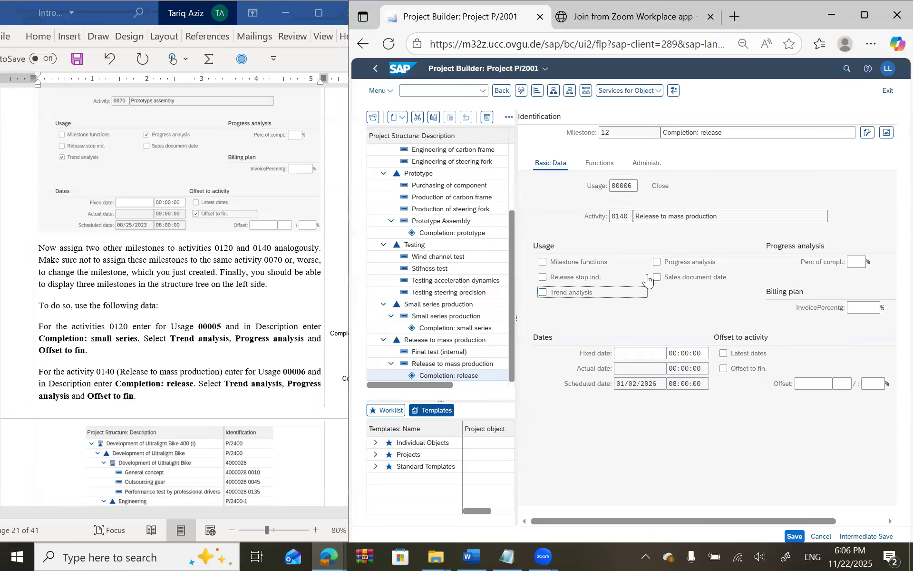
left_click(668, 262)
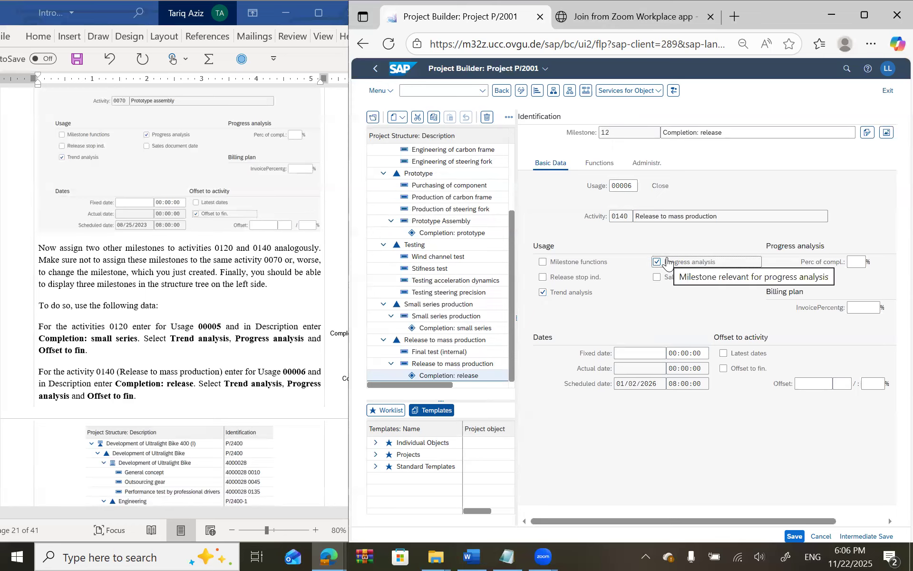
left_click(741, 375)
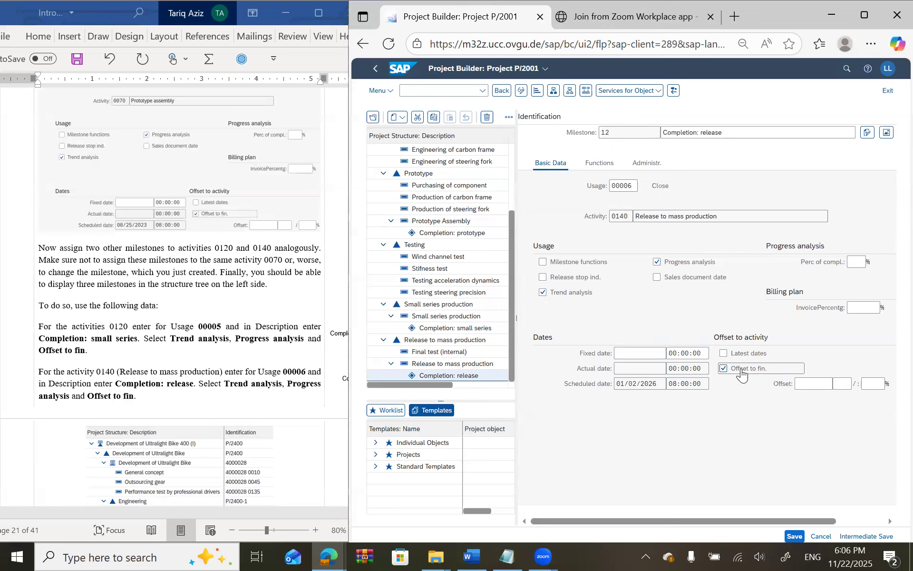
- Review the prototype, small series and release completion milestones in the project structure and save project P/2001
scroll(256, 414, "down", 3)
scroll(256, 414, "down", 5)
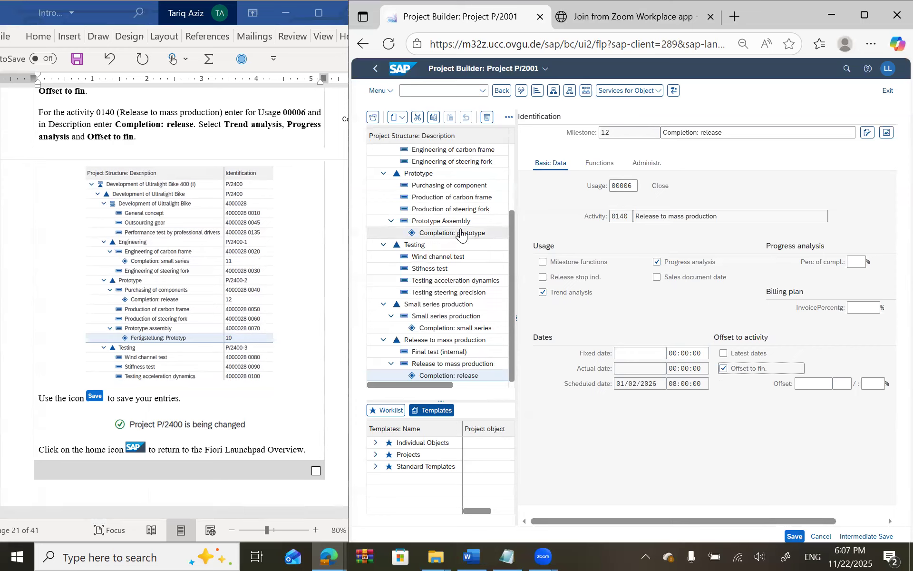
left_click(445, 236)
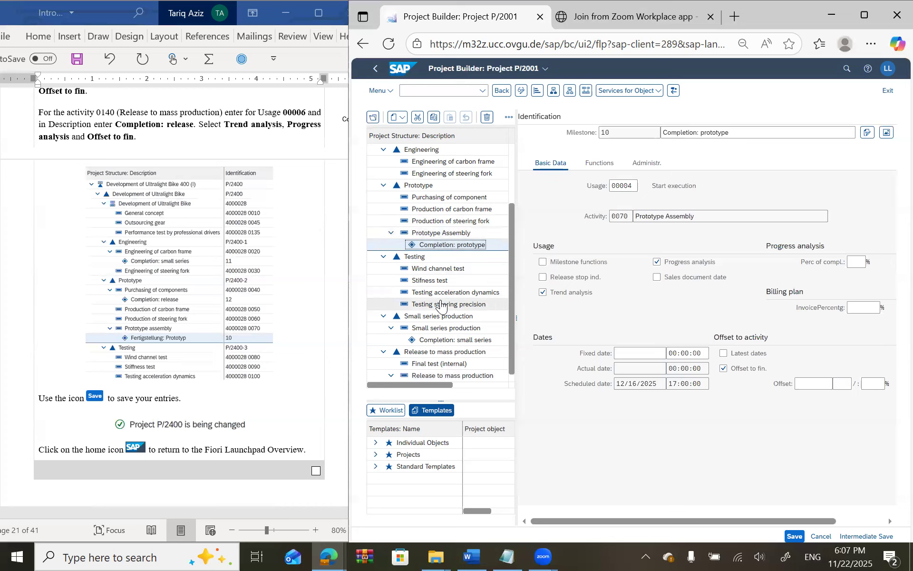
left_click(441, 339)
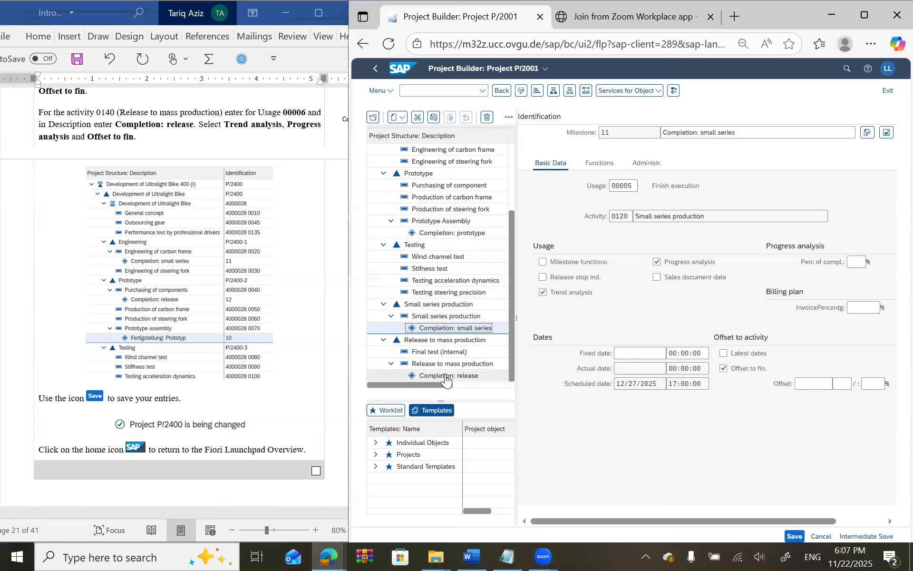
left_click(447, 377)
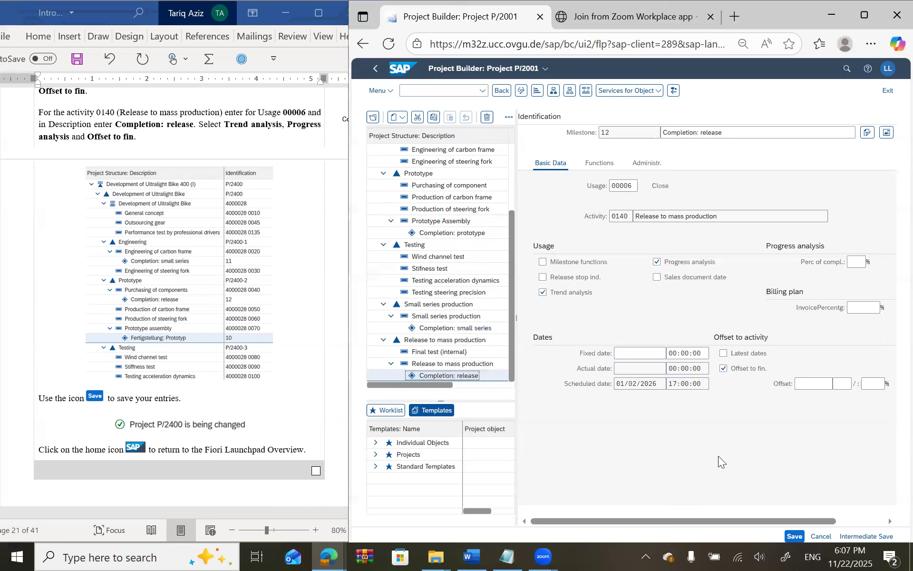
left_click(794, 537)
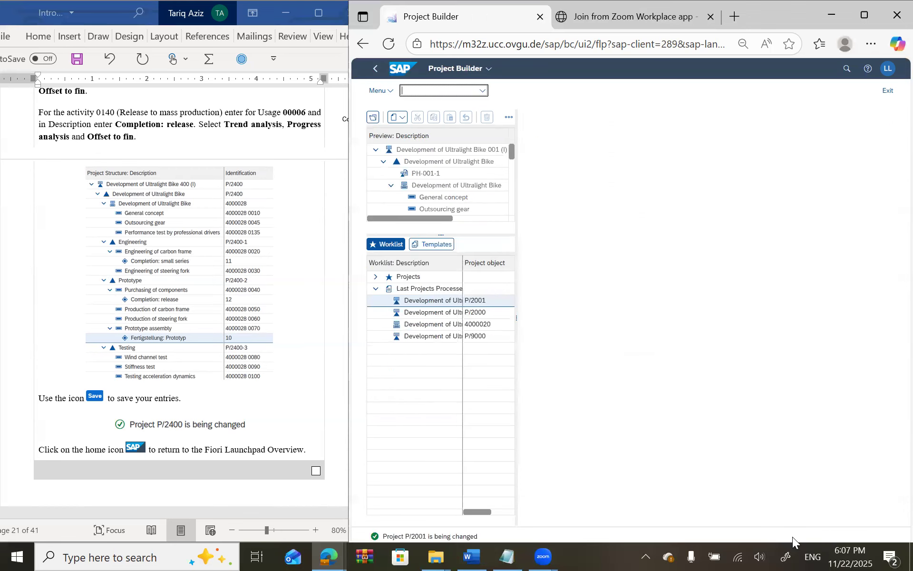